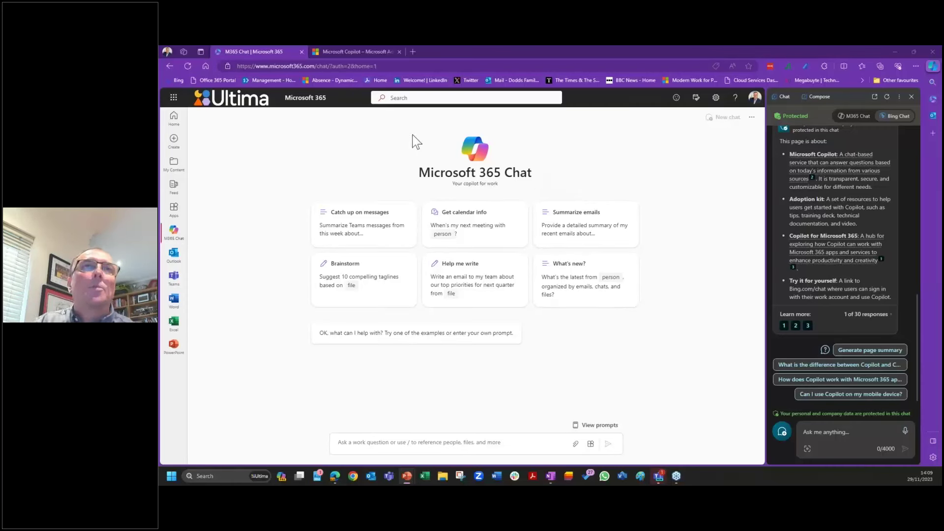
Switch to the Microsoft Copilot adoption page and have the Copilot sidebar summarise it.
{"action": "left_click", "coordinate": [353, 51]}
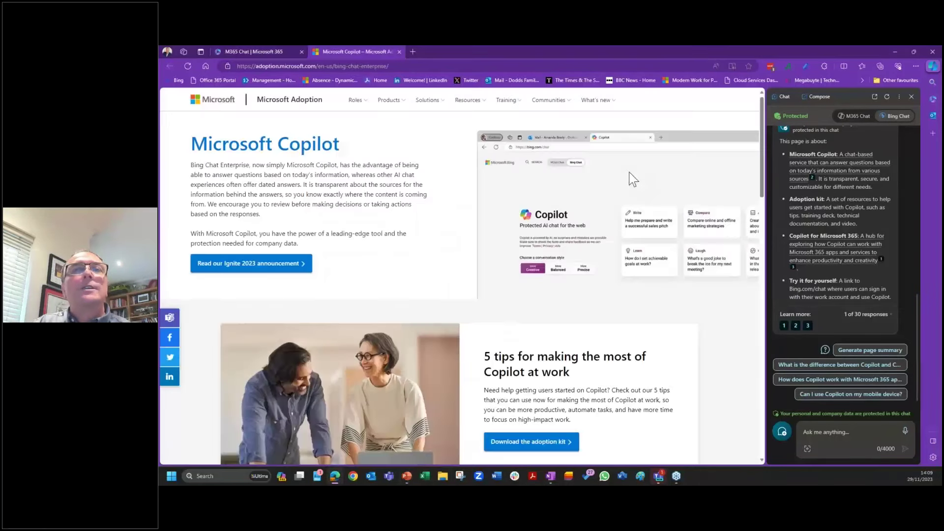
{"action": "left_click", "coordinate": [935, 67]}
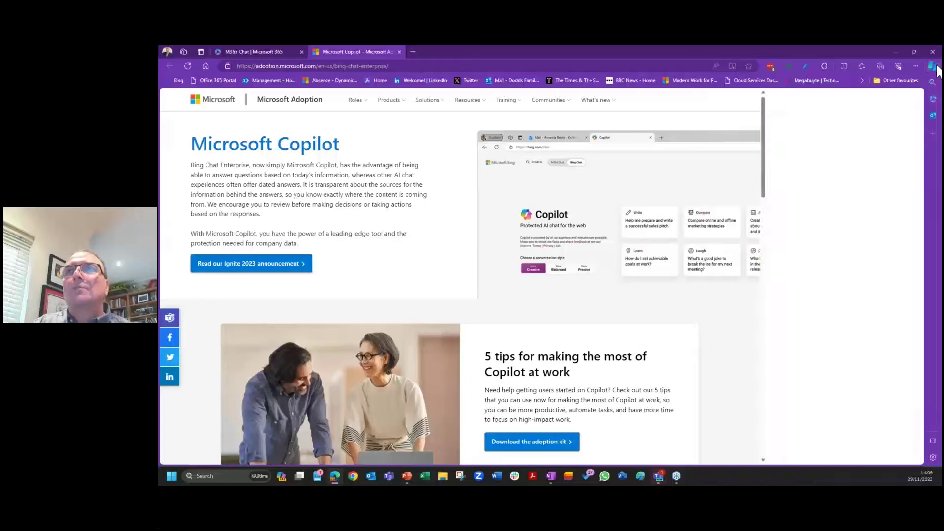
{"action": "left_click", "coordinate": [935, 68]}
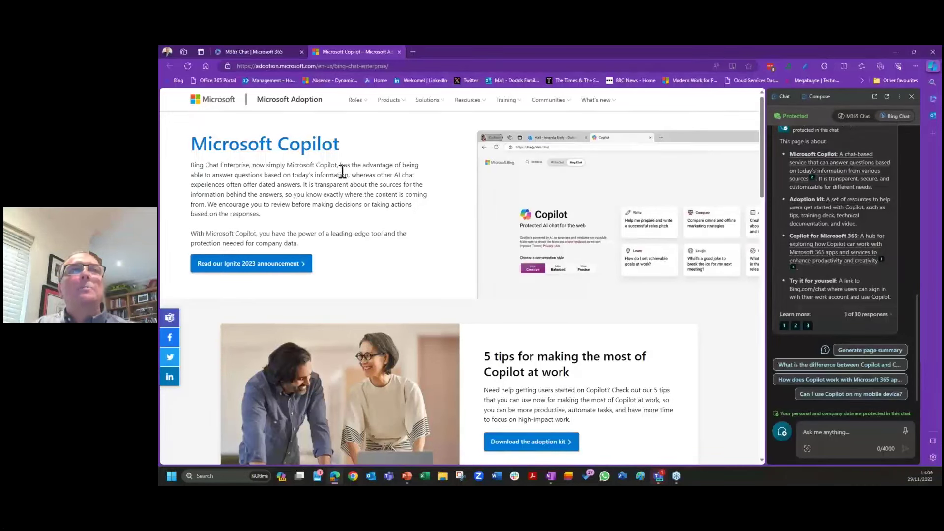
{"action": "scroll", "coordinate": [857, 216], "scroll_direction": "up", "scroll_amount": 2}
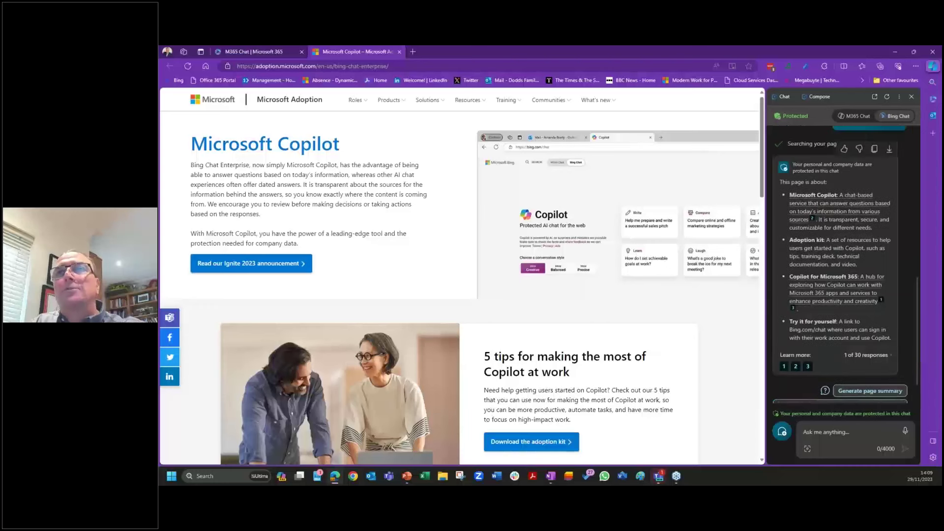
{"action": "mouse_move", "coordinate": [780, 198]}
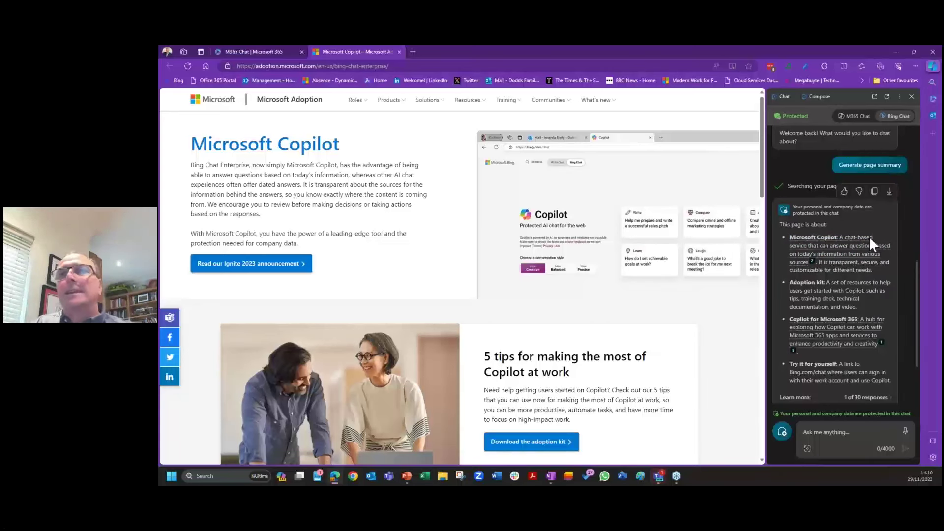
{"action": "scroll", "coordinate": [869, 236], "scroll_direction": "down", "scroll_amount": 1}
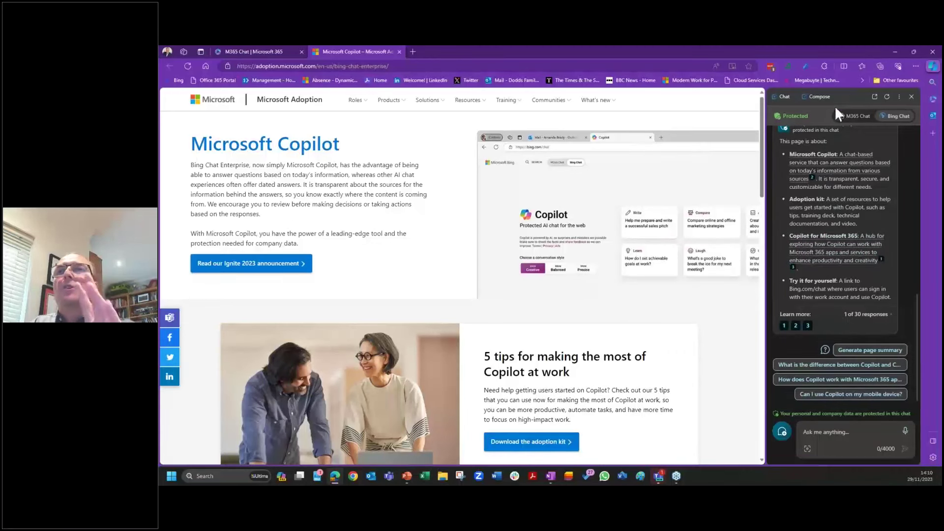
Switch the Copilot sidebar to Microsoft 365 Chat for work, then bring the M365 Chat window forward.
{"action": "left_click", "coordinate": [856, 116]}
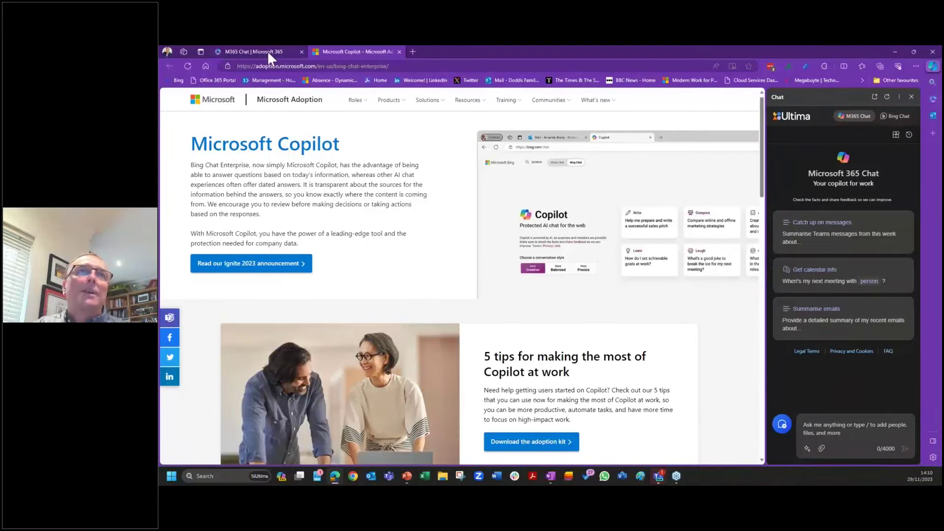
{"action": "mouse_move", "coordinate": [270, 51]}
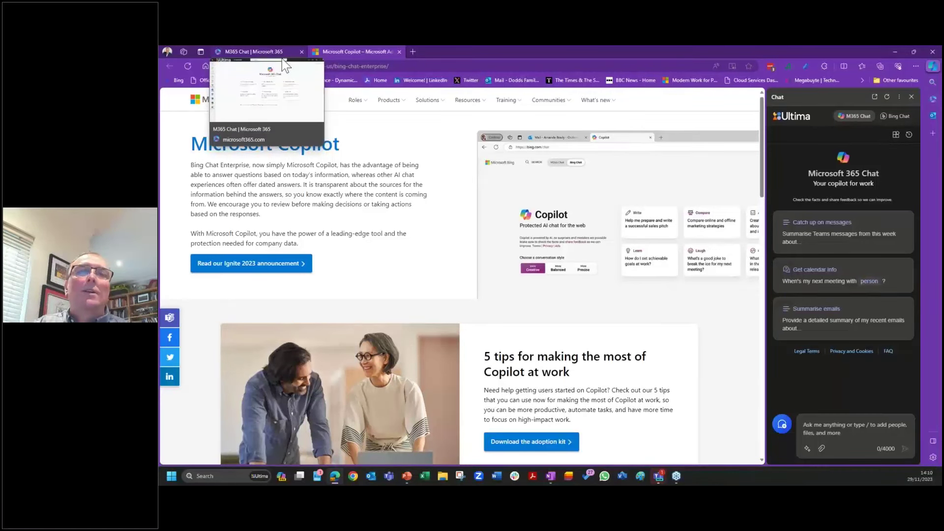
{"action": "mouse_move", "coordinate": [660, 478]}
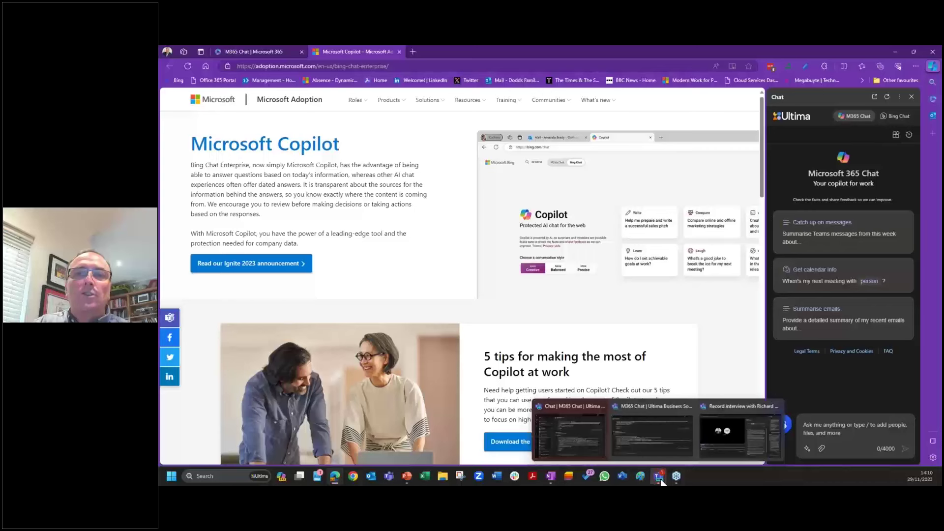
{"action": "left_click", "coordinate": [655, 447]}
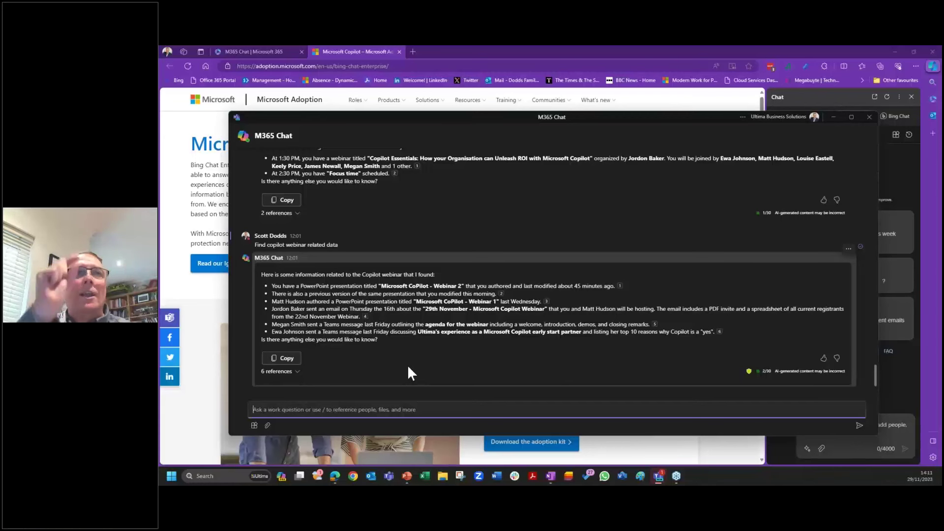
Open the 'Record interview' meeting recap in Teams from the taskbar thumbnail.
{"action": "mouse_move", "coordinate": [238, 144]}
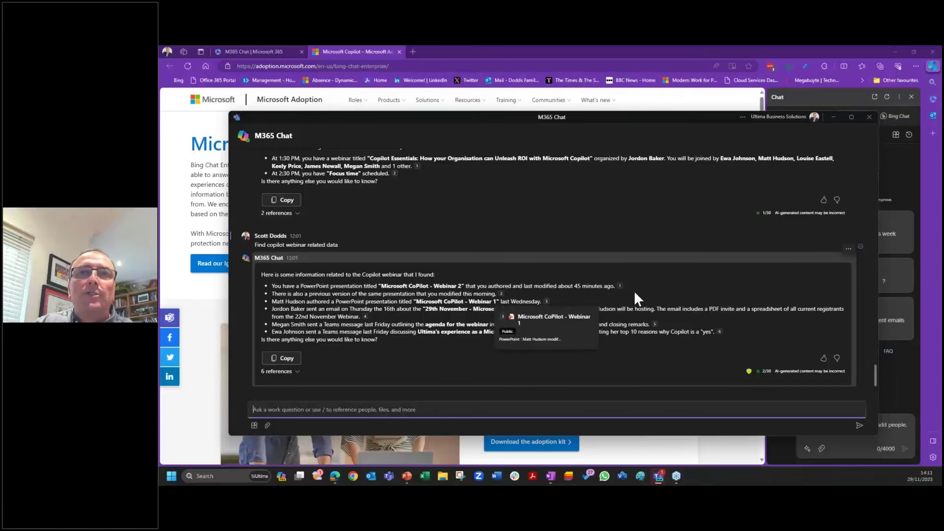
{"action": "mouse_move", "coordinate": [621, 286]}
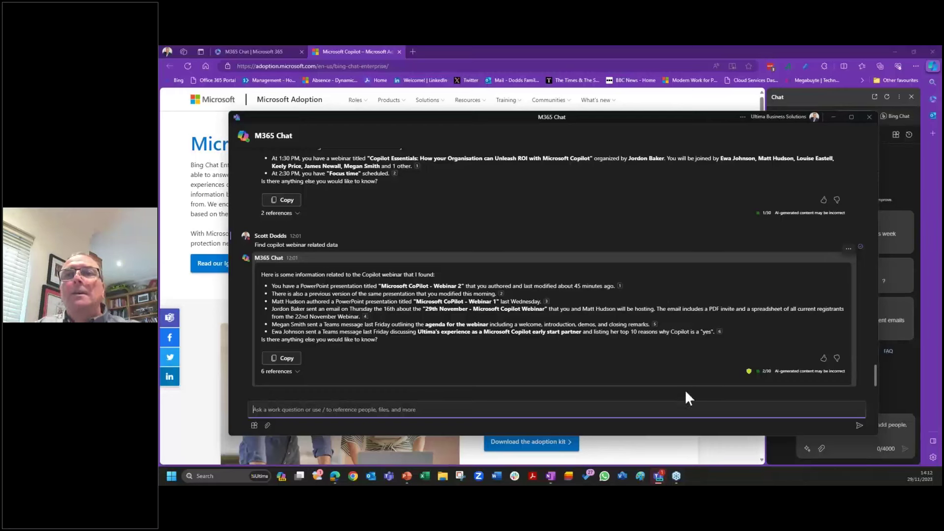
{"action": "mouse_move", "coordinate": [659, 478]}
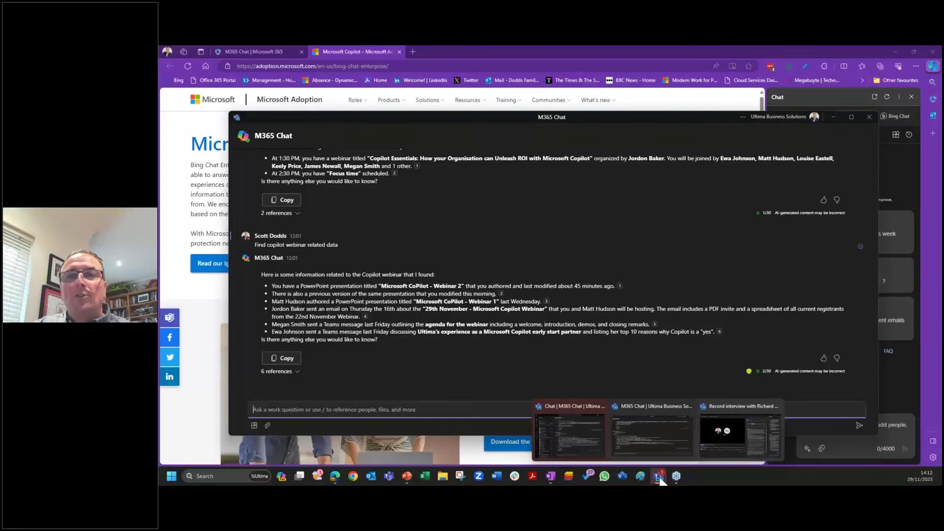
{"action": "left_click", "coordinate": [716, 430]}
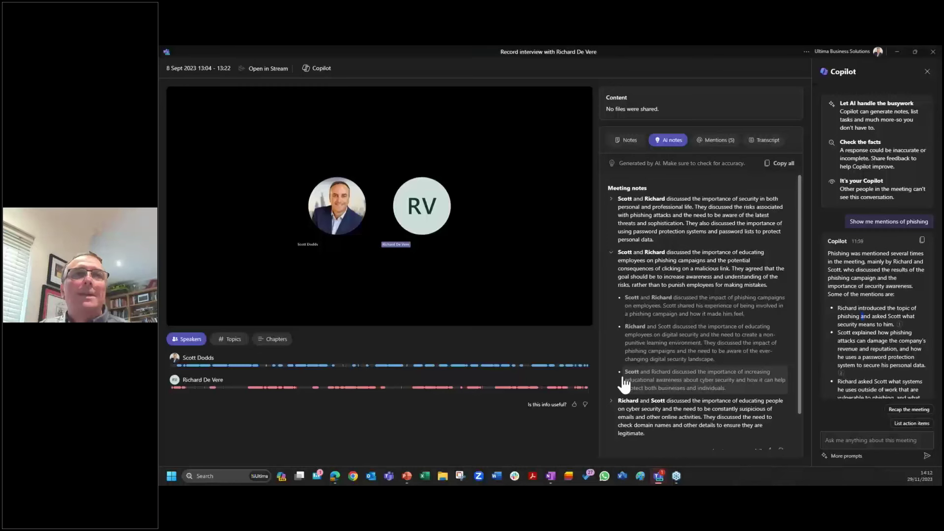
Collapse the second AI note, expand the third's detailed points, then view the meeting transcript.
{"action": "mouse_move", "coordinate": [348, 261]}
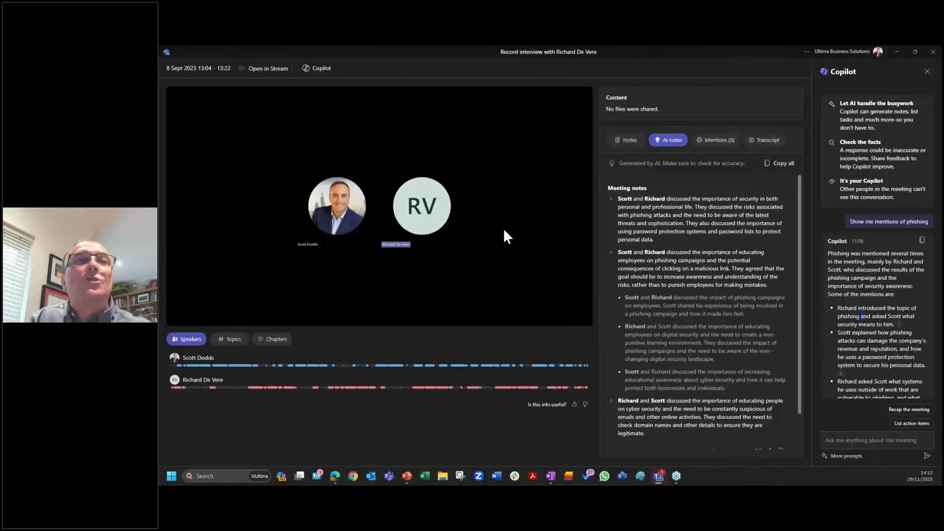
{"action": "mouse_move", "coordinate": [492, 234]}
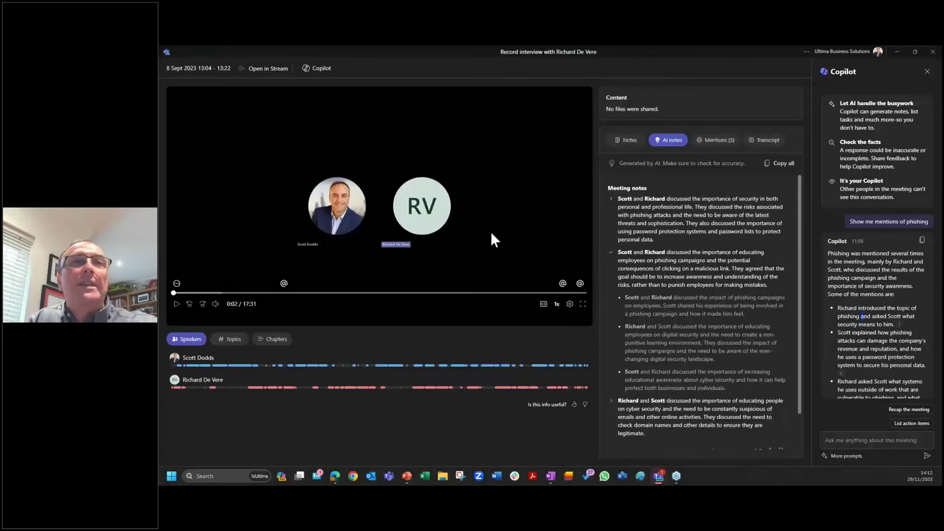
{"action": "left_click", "coordinate": [671, 272]}
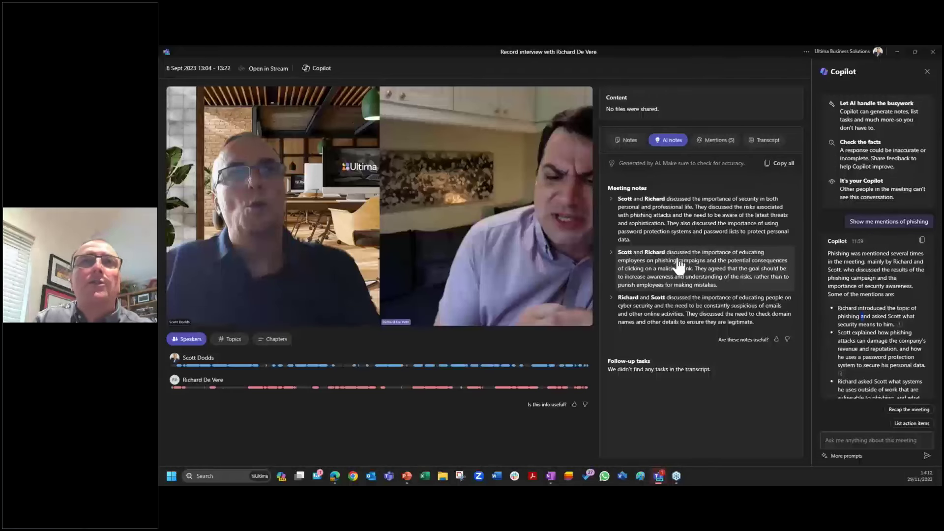
{"action": "mouse_move", "coordinate": [274, 215]}
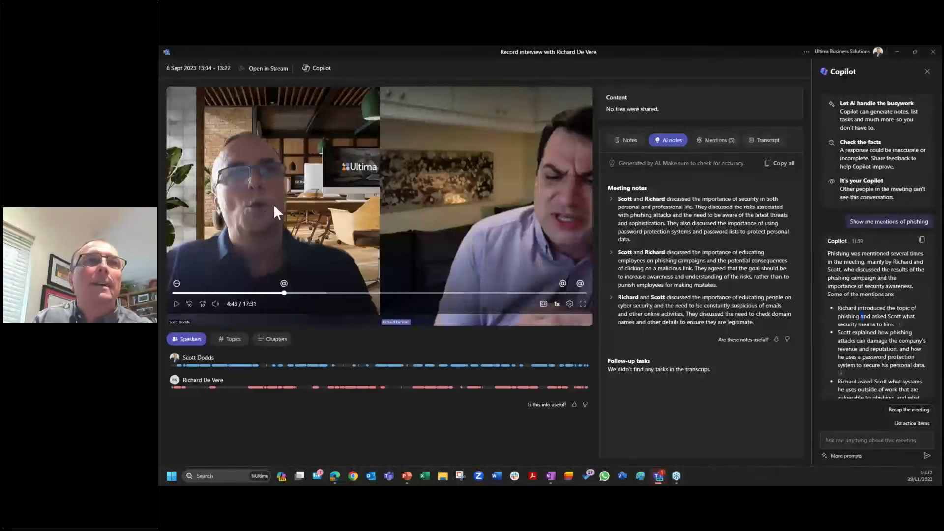
{"action": "left_click", "coordinate": [670, 321]}
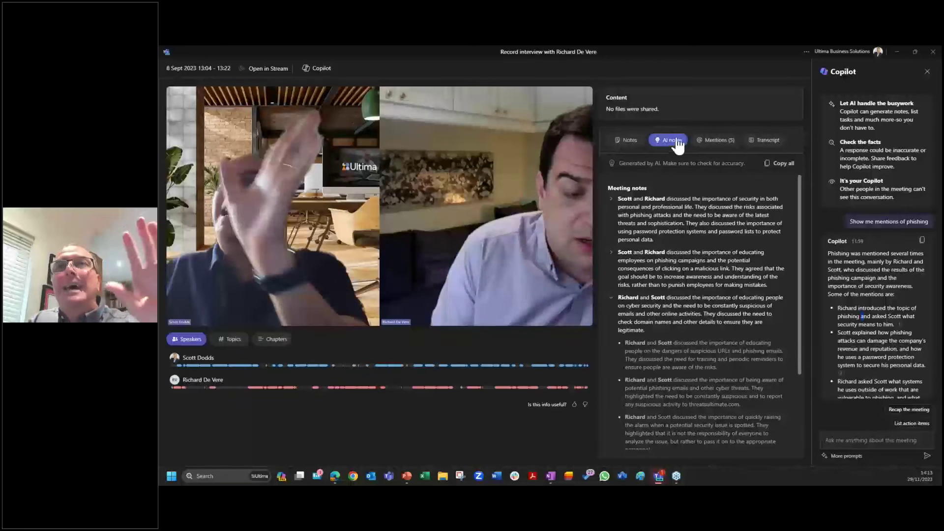
{"action": "left_click", "coordinate": [769, 141]}
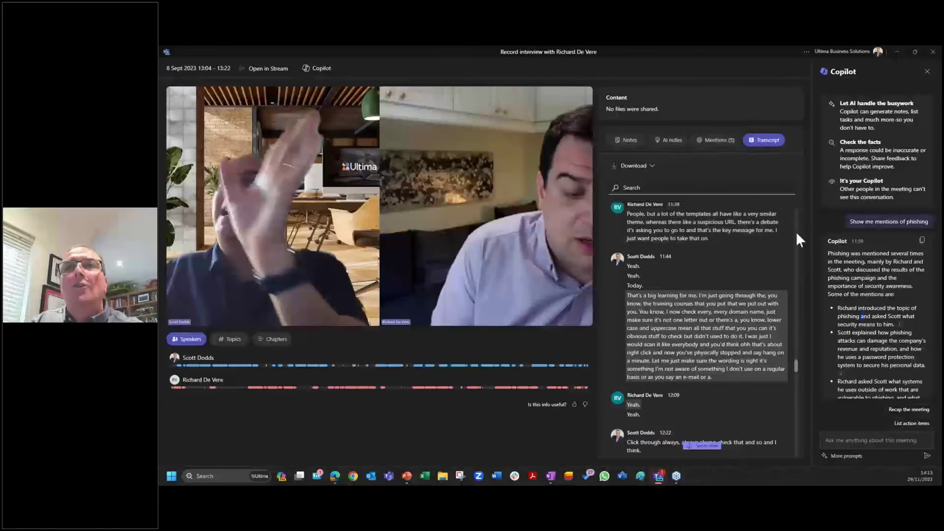
Scroll the transcript to the 11:39 suspicious-URLs entry and preview citation 1's transcript excerpt.
{"action": "left_click_drag", "start_coordinate": [797, 366], "coordinate": [797, 364]}
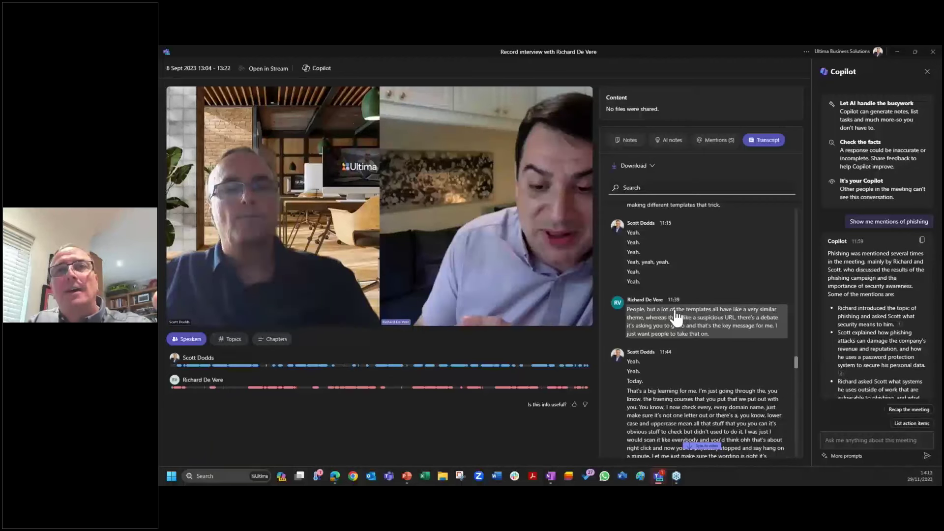
{"action": "mouse_move", "coordinate": [367, 227]}
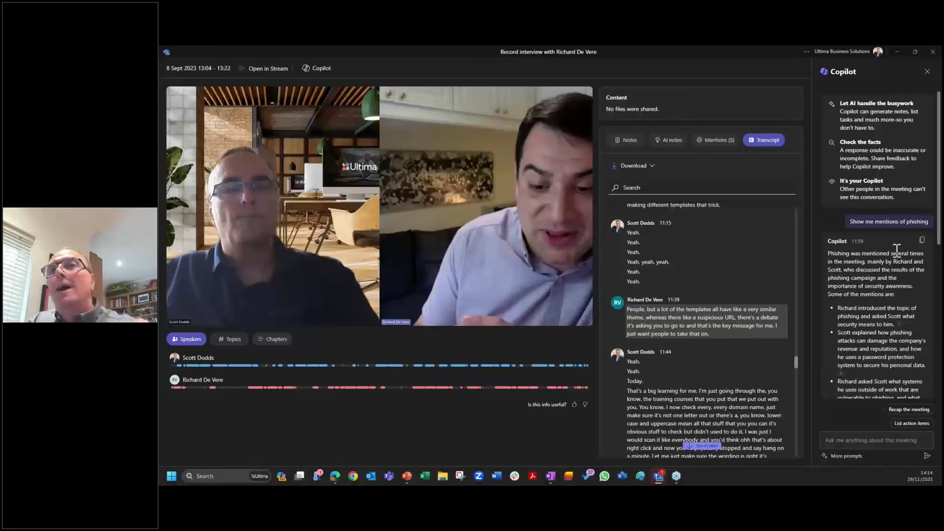
{"action": "scroll", "coordinate": [878, 284], "scroll_direction": "down", "scroll_amount": 2}
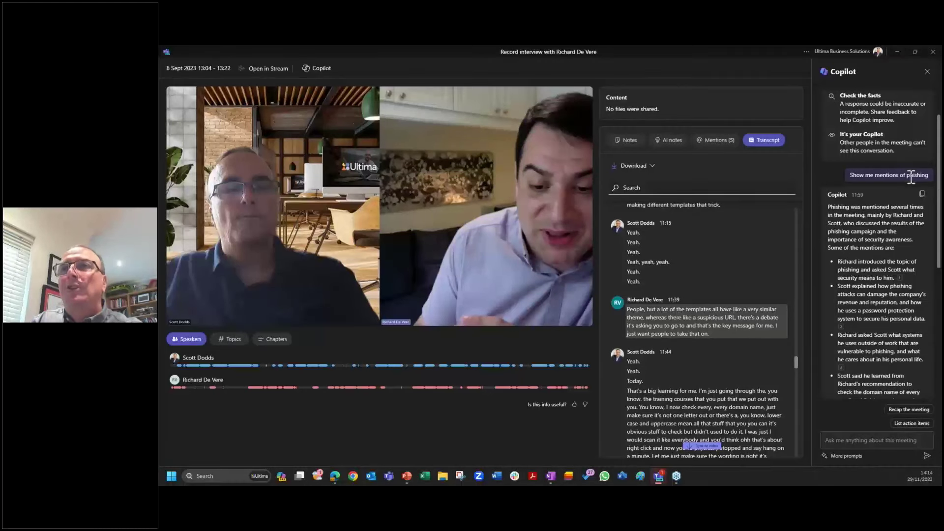
{"action": "mouse_move", "coordinate": [899, 279]}
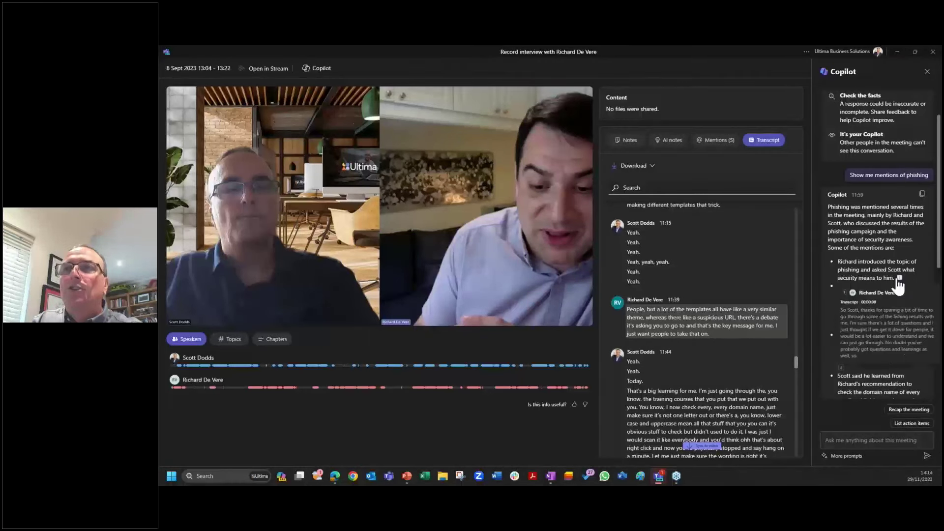
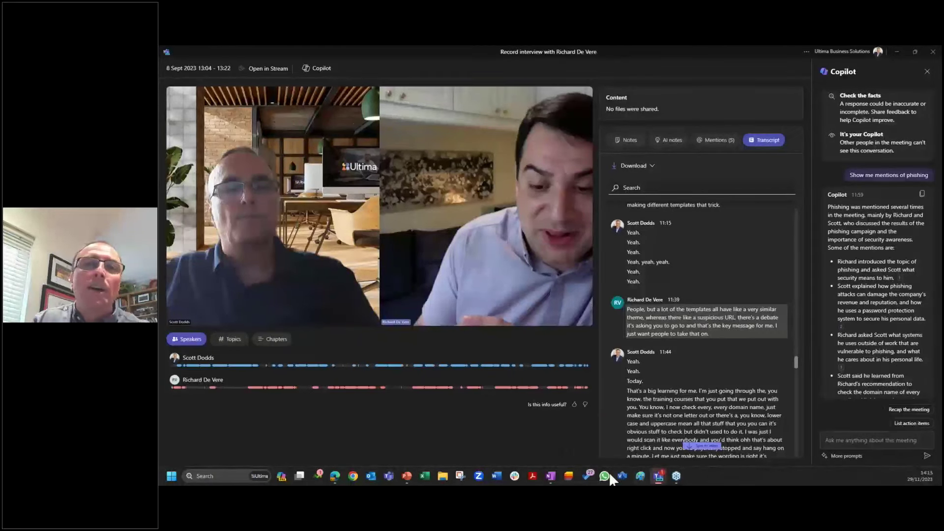
Leave the Teams meeting recap and bring up the Microsoft 365 Chat page in Edge.
{"action": "left_click", "coordinate": [333, 475]}
{"action": "left_click", "coordinate": [268, 51]}
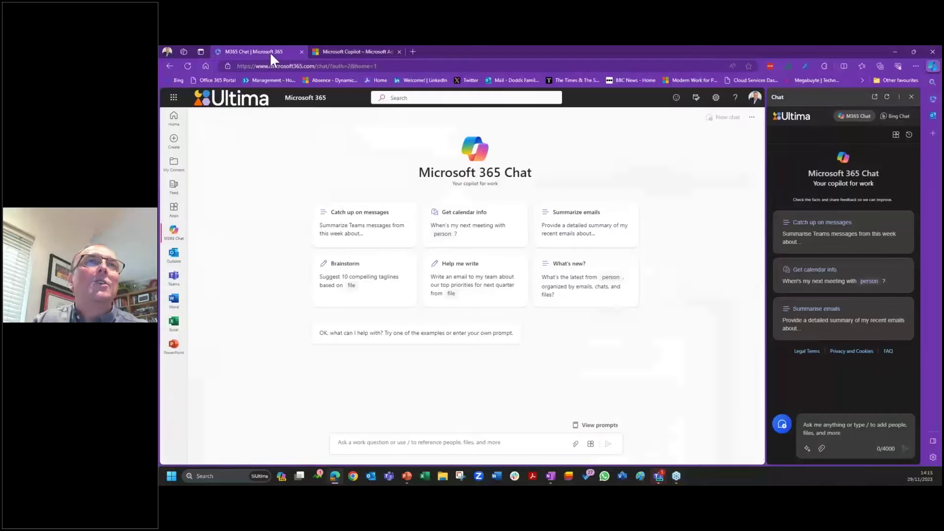
Open the Sustainable Materials 1 workbook from the Excel start page and close the chat panel.
{"action": "left_click", "coordinate": [176, 327]}
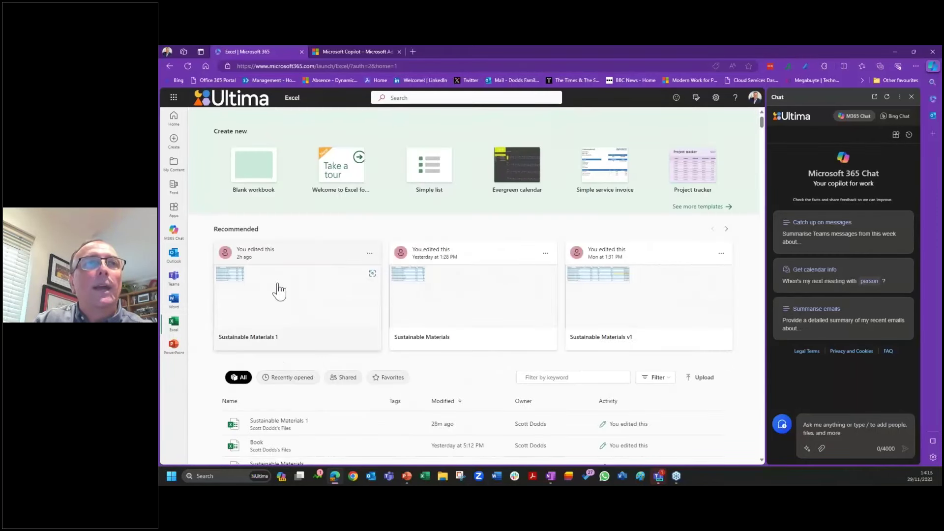
{"action": "left_click", "coordinate": [250, 284]}
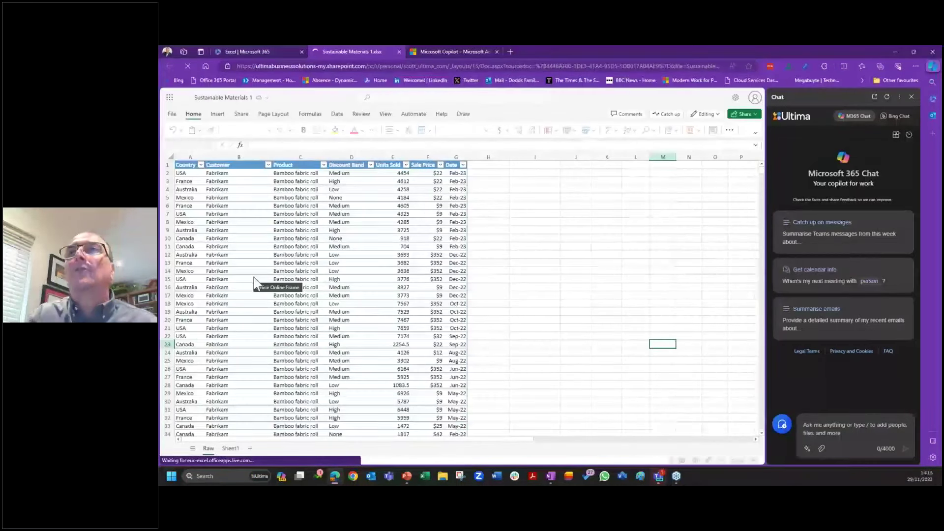
{"action": "left_click", "coordinate": [913, 95]}
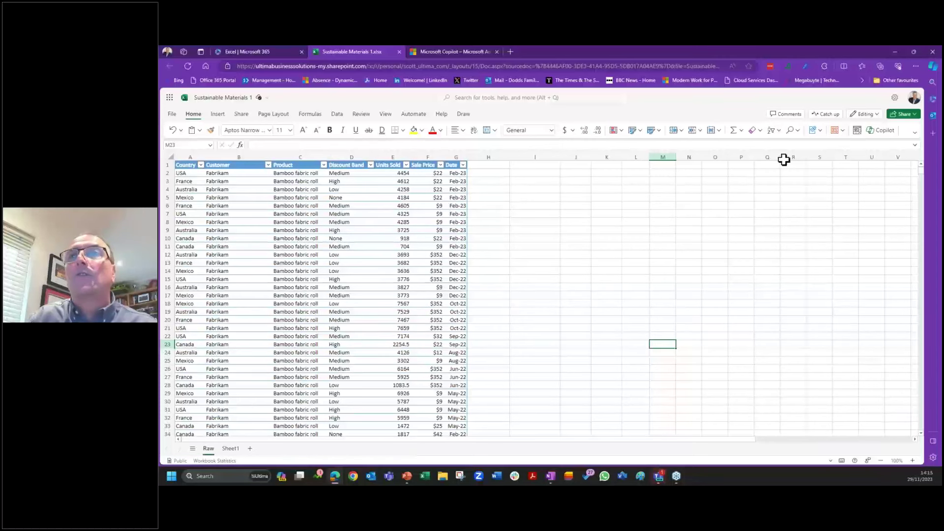
Start Copilot on the sales table with cell E5 selected and the prompt box ready.
{"action": "left_click", "coordinate": [883, 131]}
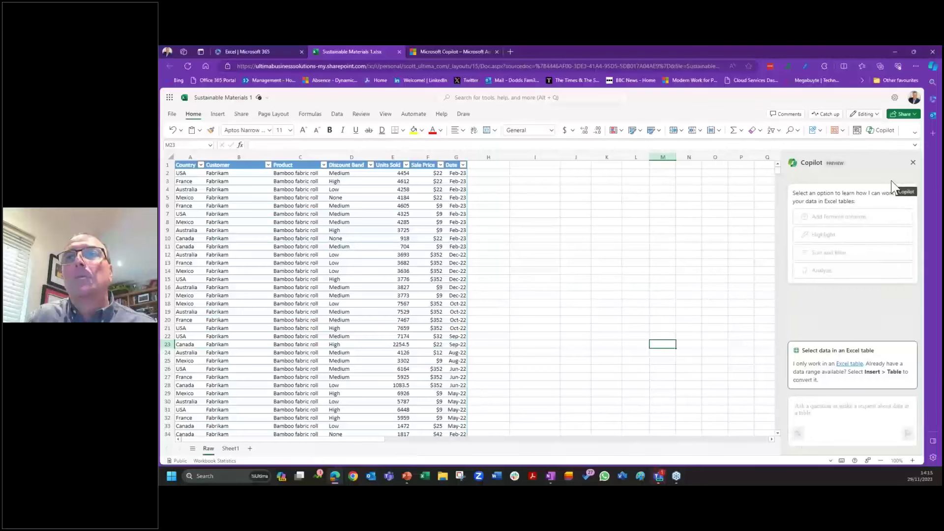
{"action": "left_click", "coordinate": [404, 197]}
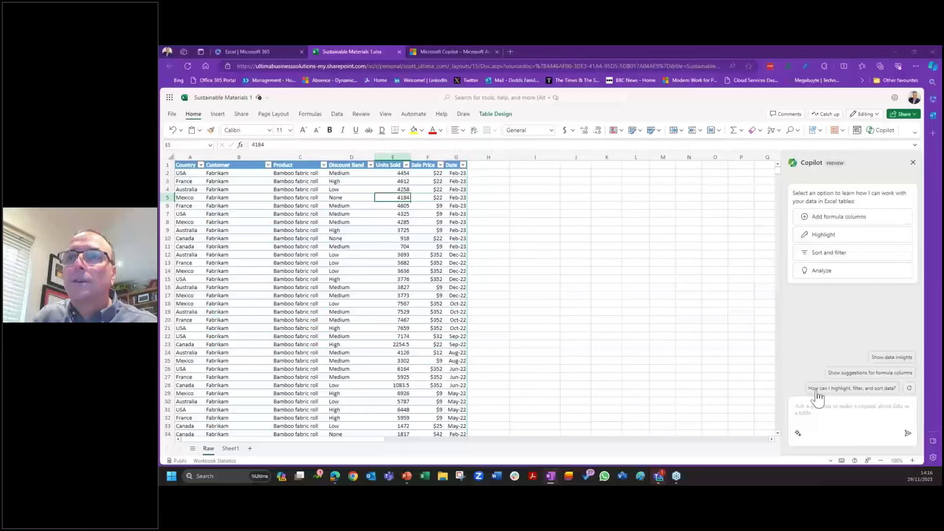
{"action": "left_click", "coordinate": [813, 412]}
Ask Copilot for a Discounted Sales column applying 5%, 10% and 15% band discounts.
{"action": "right_click", "coordinate": [815, 411]}
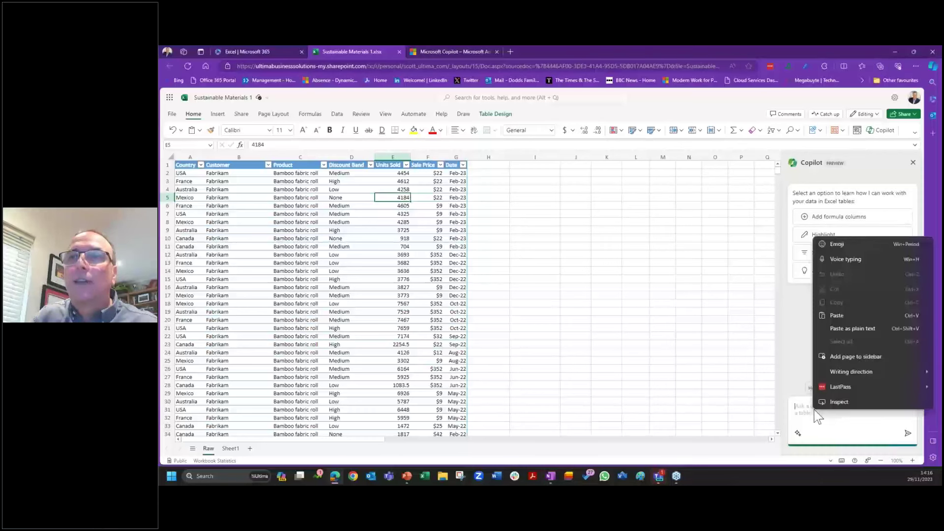
{"action": "left_click", "coordinate": [854, 317]}
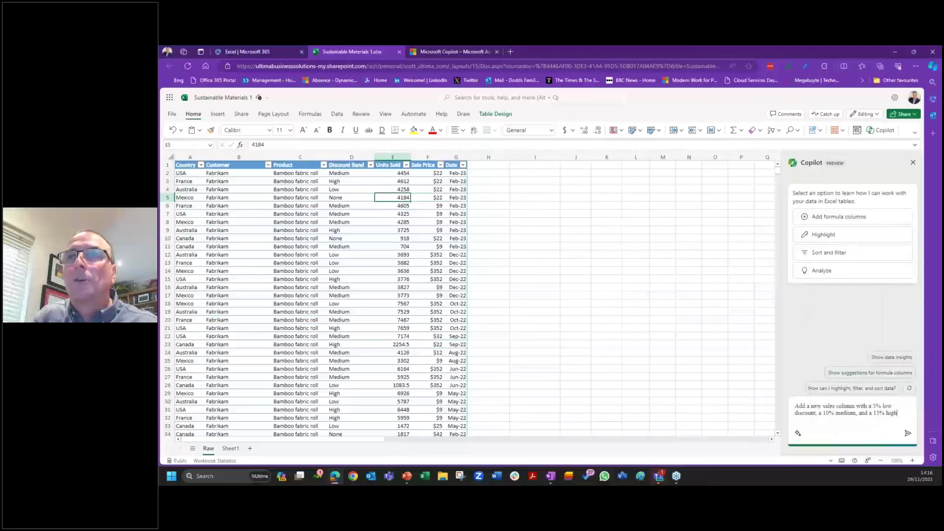
{"action": "left_click", "coordinate": [908, 434]}
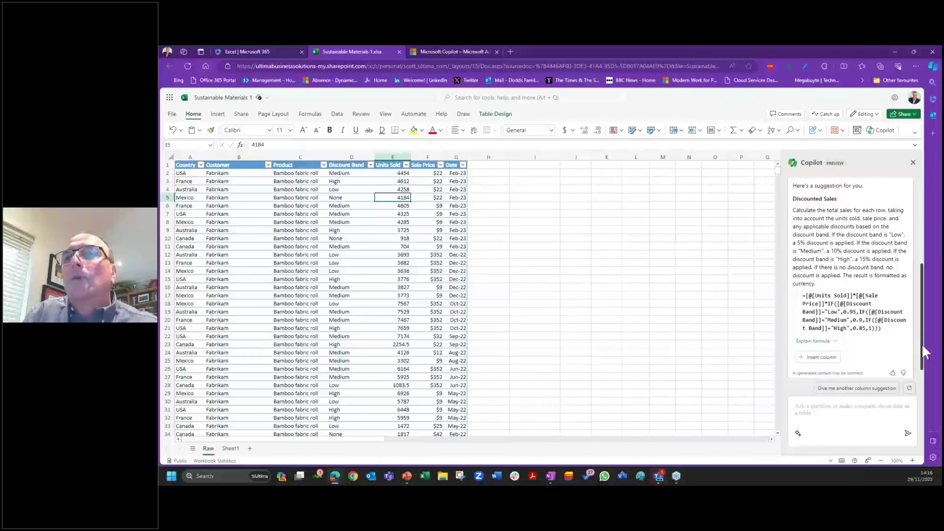
Review the formula explanation and preview the suggested Discounted Sales column in column H.
{"action": "scroll", "coordinate": [923, 350], "scroll_direction": "up", "scroll_amount": 1}
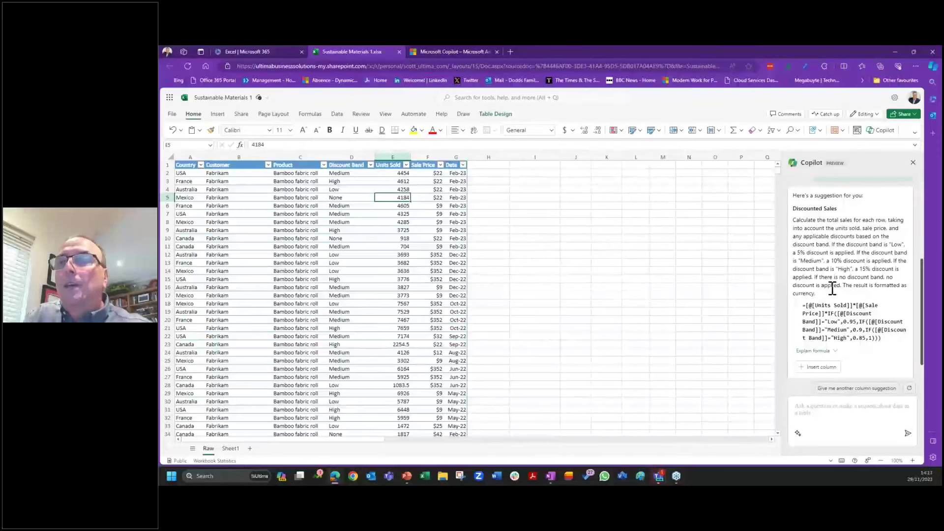
{"action": "left_click_drag", "start_coordinate": [922, 287], "coordinate": [923, 300]}
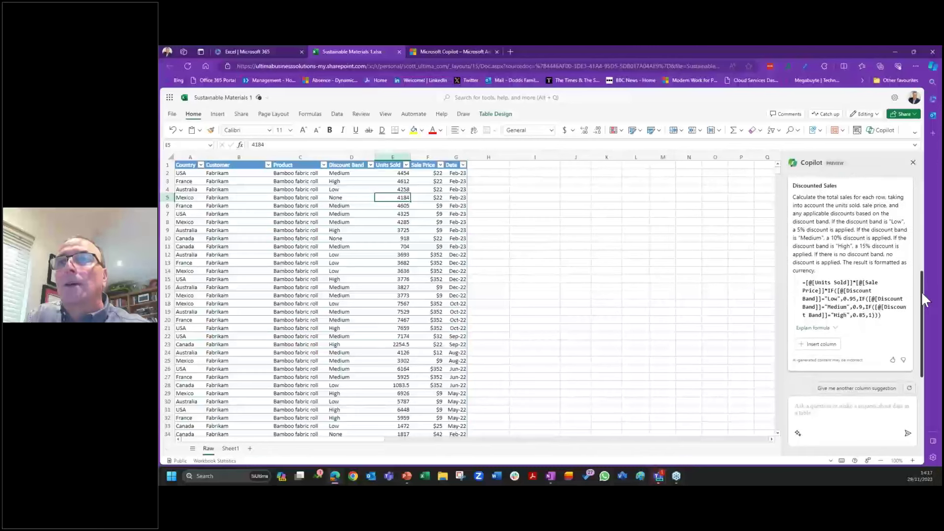
{"action": "left_click", "coordinate": [835, 331]}
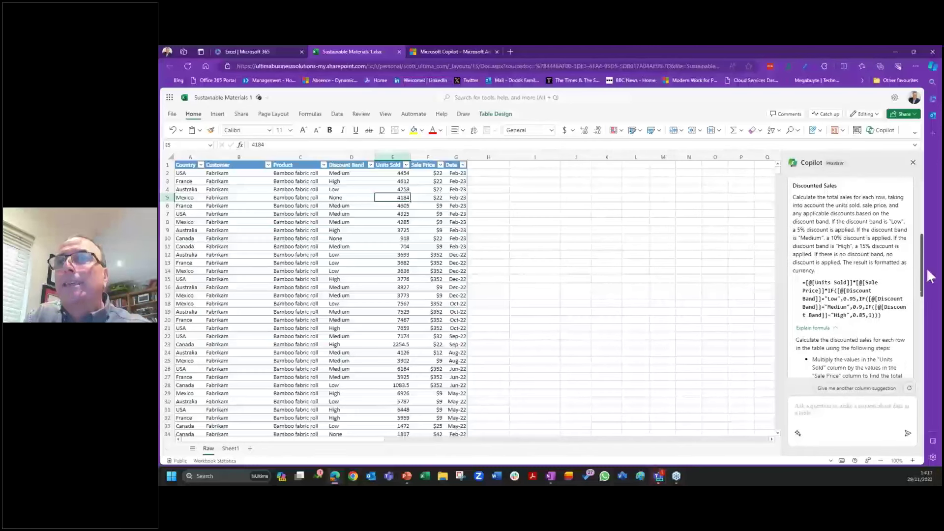
{"action": "left_click_drag", "start_coordinate": [924, 282], "coordinate": [924, 313]}
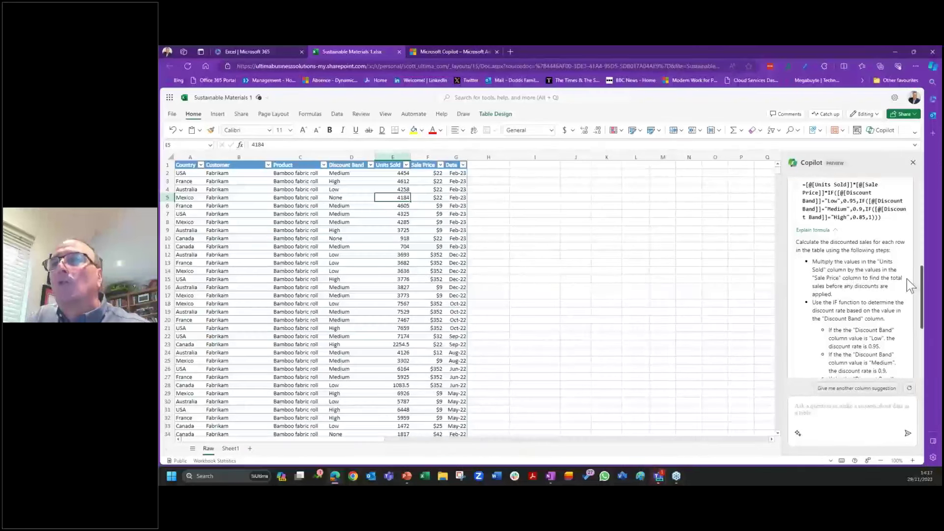
{"action": "left_click_drag", "start_coordinate": [922, 276], "coordinate": [926, 332]}
{"action": "mouse_move", "coordinate": [827, 348]}
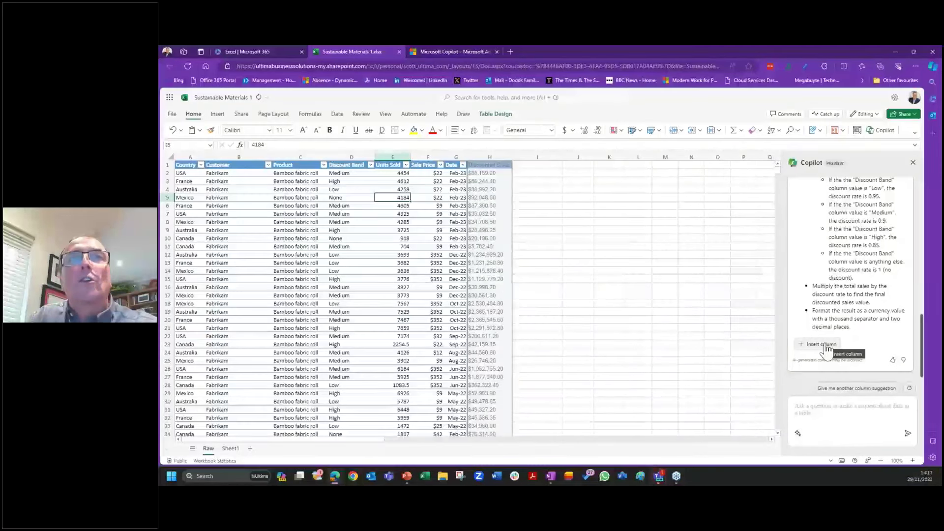
Insert the Discounted Sales column as column H and check its formula in H2.
{"action": "left_click", "coordinate": [826, 347]}
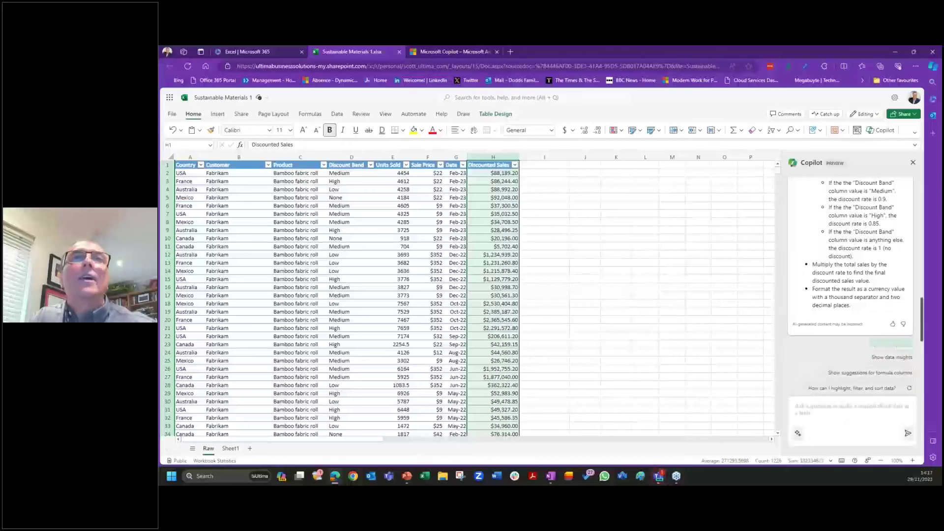
{"action": "left_click", "coordinate": [495, 175]}
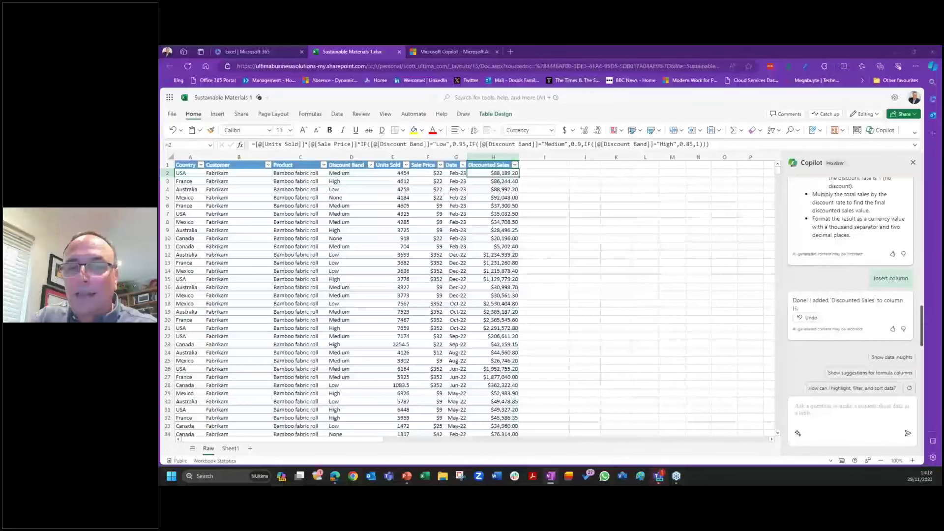
Have Copilot add green data bars to Discounted Sales (H2:H1226) and verify down the sheet.
{"action": "right_click", "coordinate": [809, 411]}
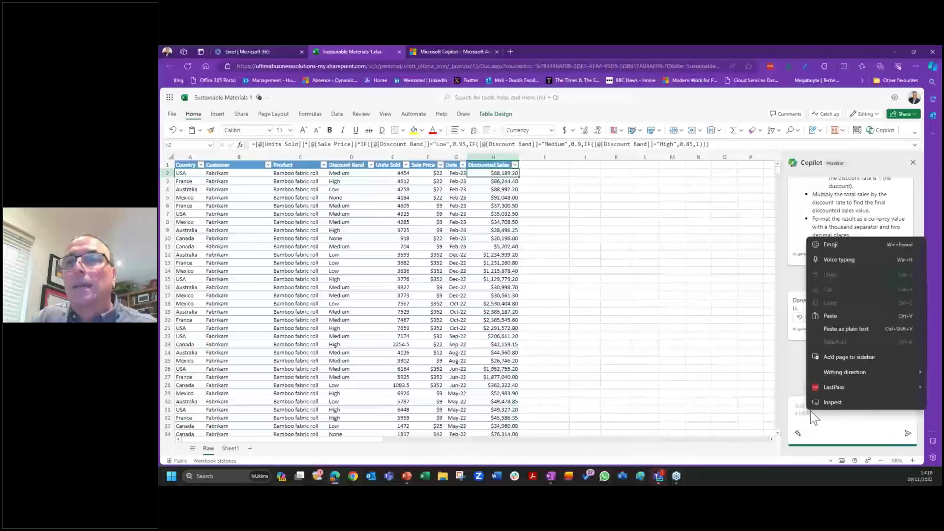
{"action": "left_click", "coordinate": [827, 316]}
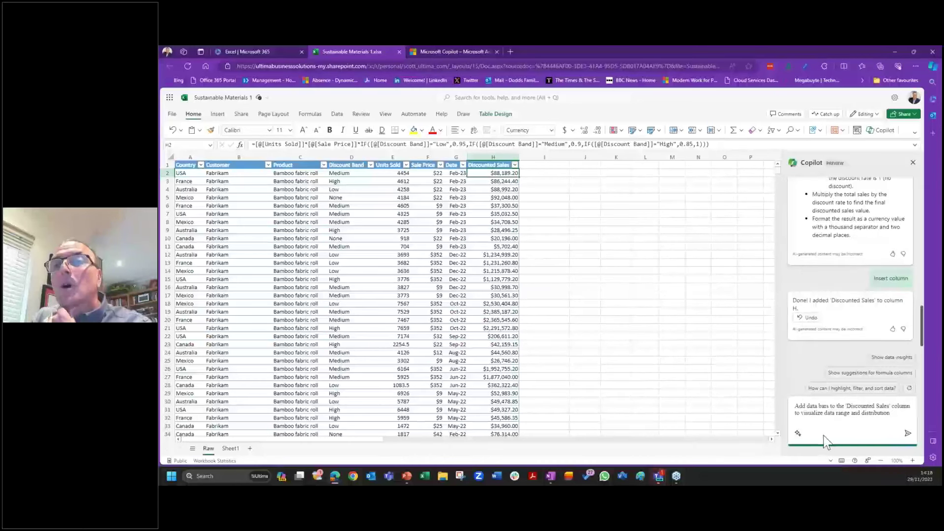
{"action": "left_click", "coordinate": [908, 434]}
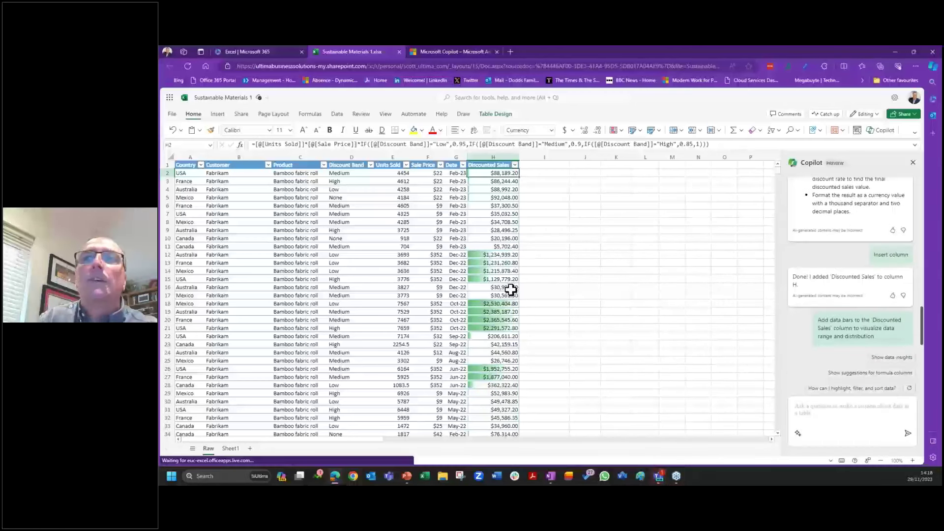
{"action": "scroll", "coordinate": [506, 305], "scroll_direction": "down", "scroll_amount": 15}
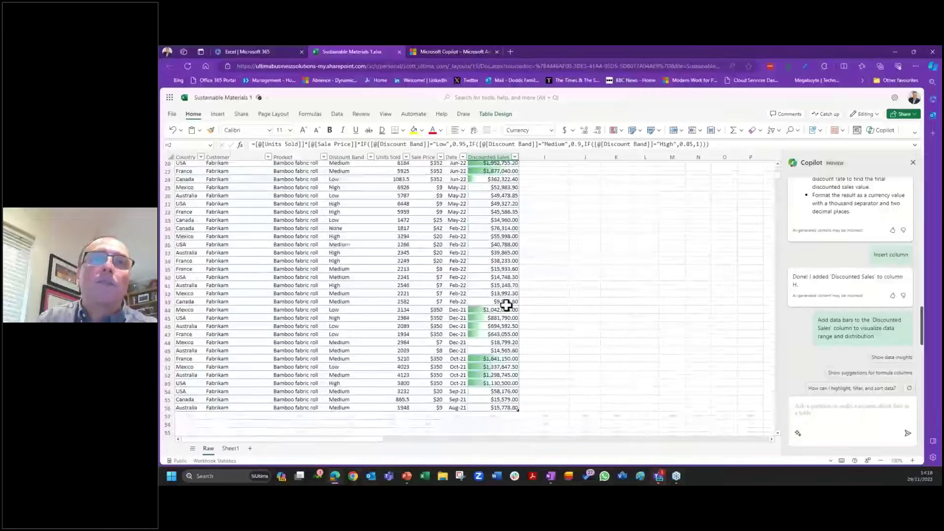
{"action": "scroll", "coordinate": [513, 309], "scroll_direction": "up", "scroll_amount": 7}
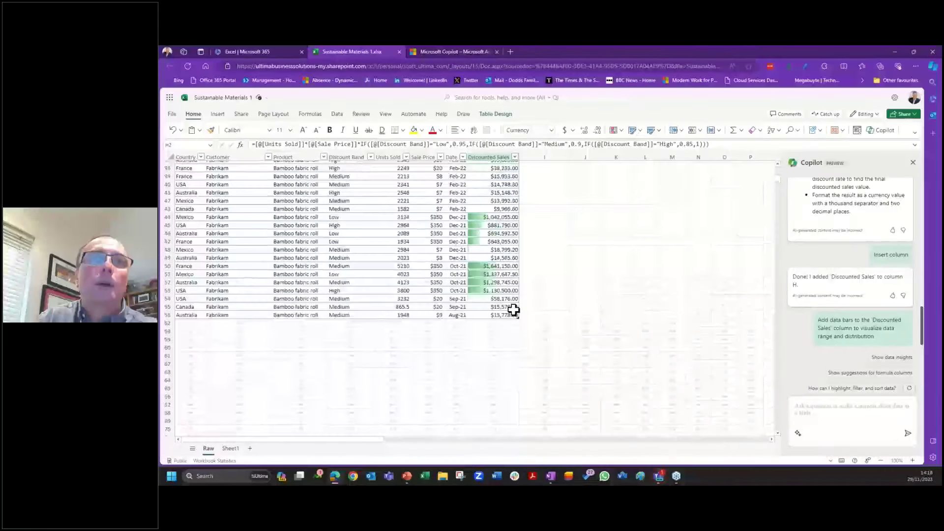
{"action": "scroll", "coordinate": [513, 312], "scroll_direction": "up", "scroll_amount": 8}
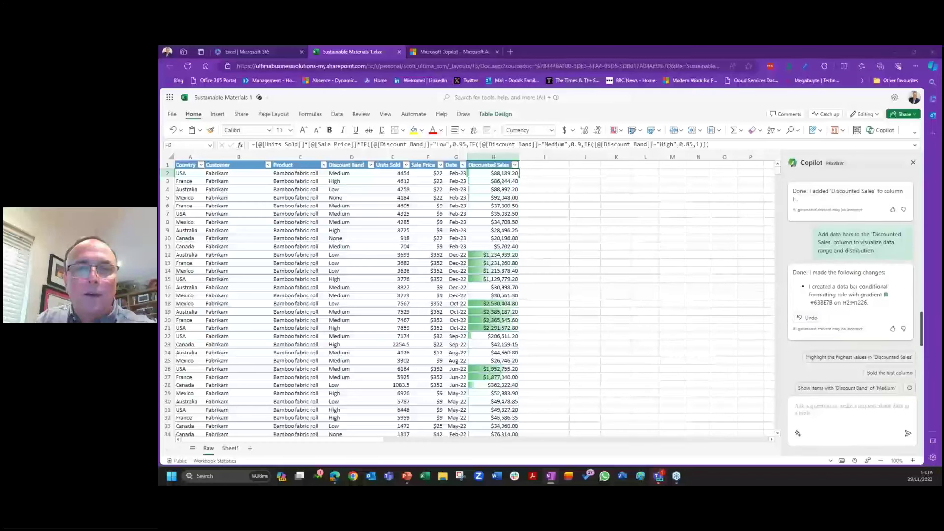
Ask Copilot what percentage of Units Sold has a Discount Band of None.
{"action": "right_click", "coordinate": [814, 410]}
{"action": "left_click", "coordinate": [846, 317]}
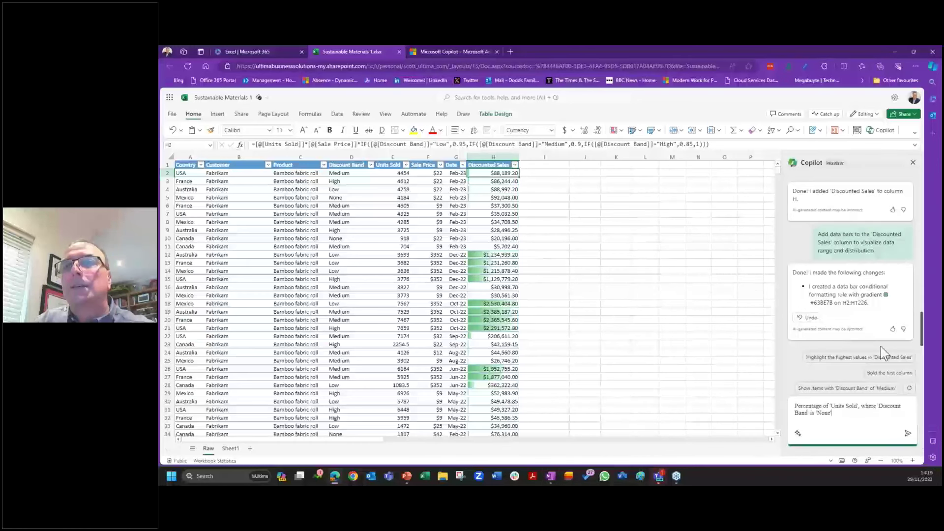
{"action": "left_click", "coordinate": [909, 435]}
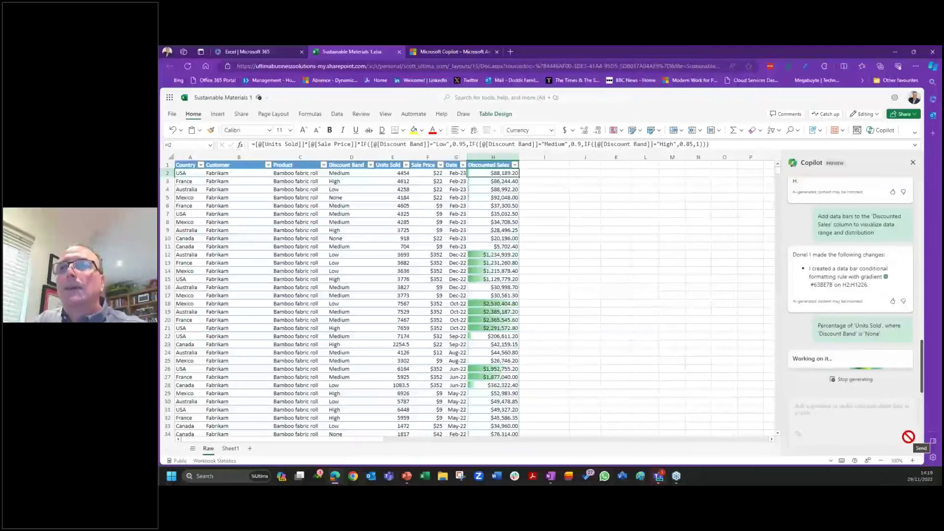
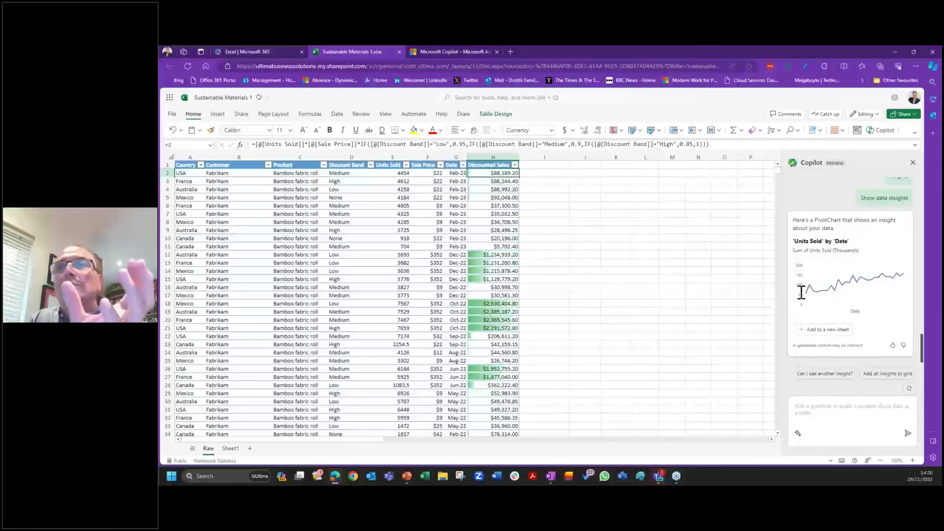
Insert the Units Sold by Date chart and every other Table2 insight onto new Sheet2.
{"action": "left_click", "coordinate": [831, 329]}
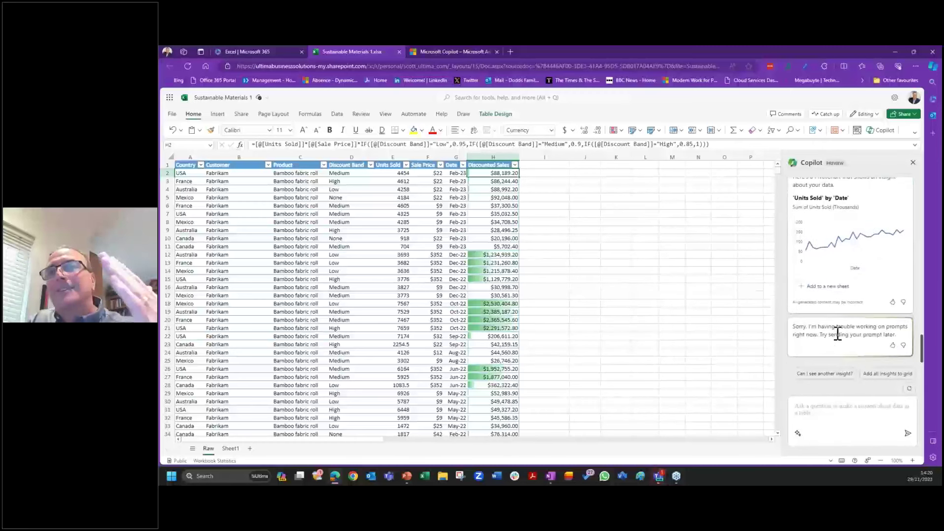
{"action": "left_click", "coordinate": [889, 375]}
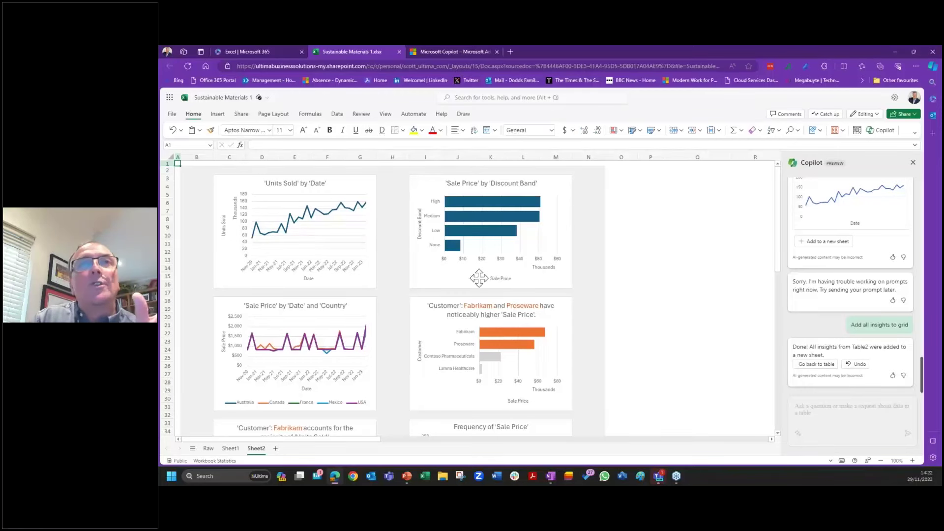
Review Sheet2's insight charts and PivotTable sources, then return to the Raw sheet's sales table.
{"action": "scroll", "coordinate": [671, 272], "scroll_direction": "down", "scroll_amount": 3}
{"action": "scroll", "coordinate": [671, 272], "scroll_direction": "down", "scroll_amount": 7}
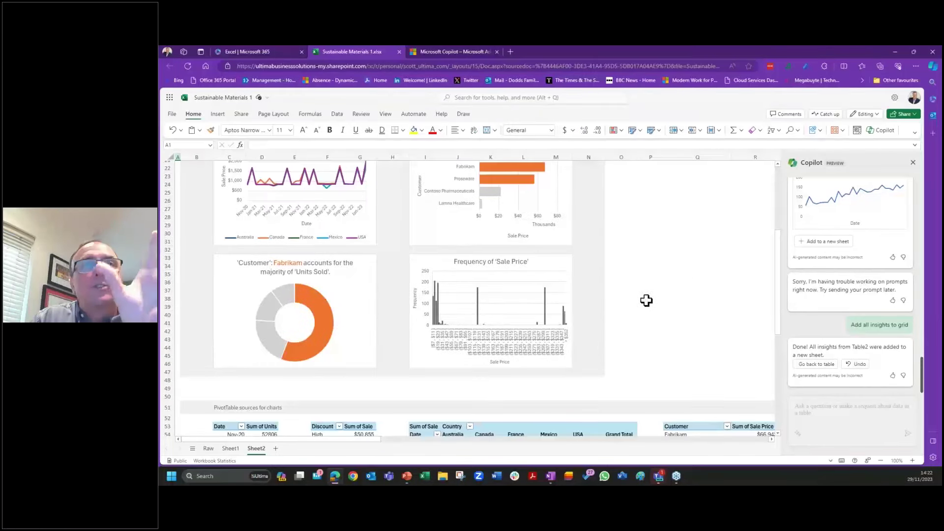
{"action": "scroll", "coordinate": [645, 295], "scroll_direction": "down", "scroll_amount": 5}
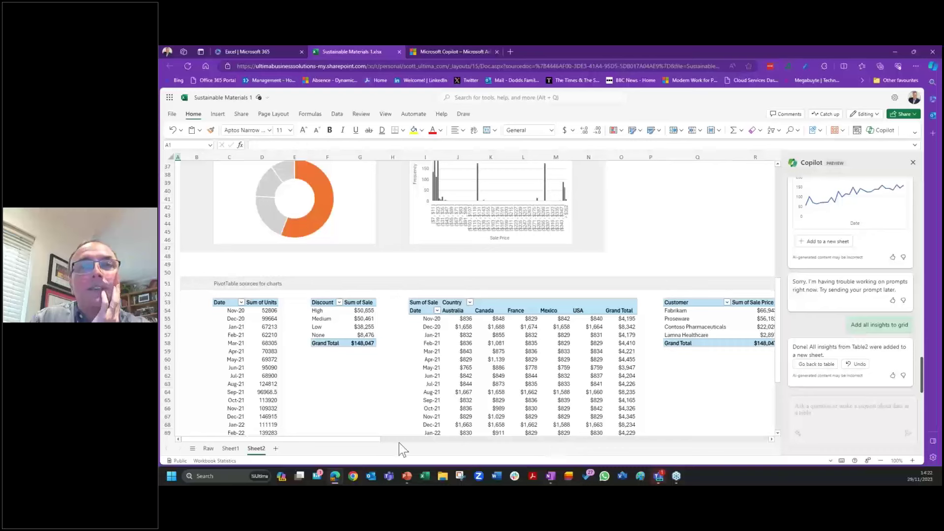
{"action": "mouse_move", "coordinate": [380, 442]}
{"action": "left_mouse_down"}
{"action": "mouse_move", "coordinate": [503, 447]}
{"action": "mouse_move", "coordinate": [379, 442]}
{"action": "left_mouse_up"}
{"action": "scroll", "coordinate": [452, 302], "scroll_direction": "up", "scroll_amount": 10}
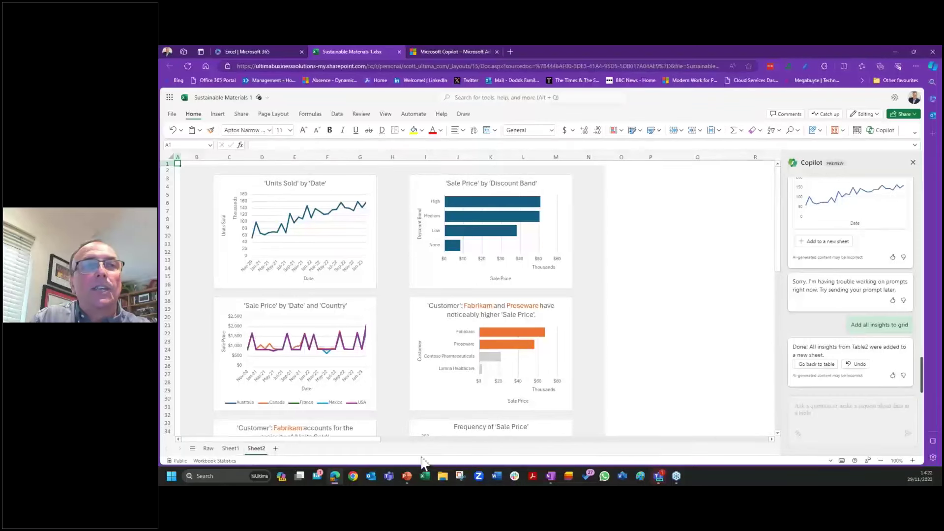
{"action": "left_click", "coordinate": [819, 365]}
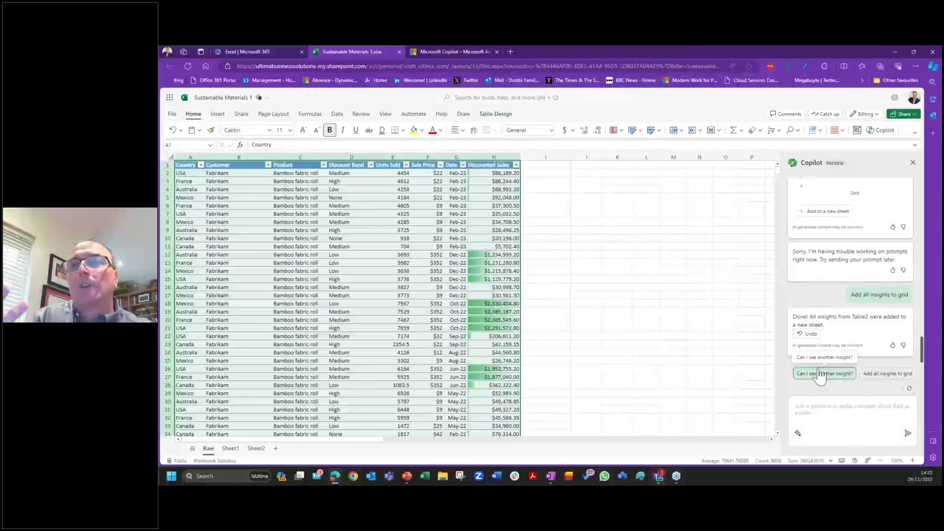
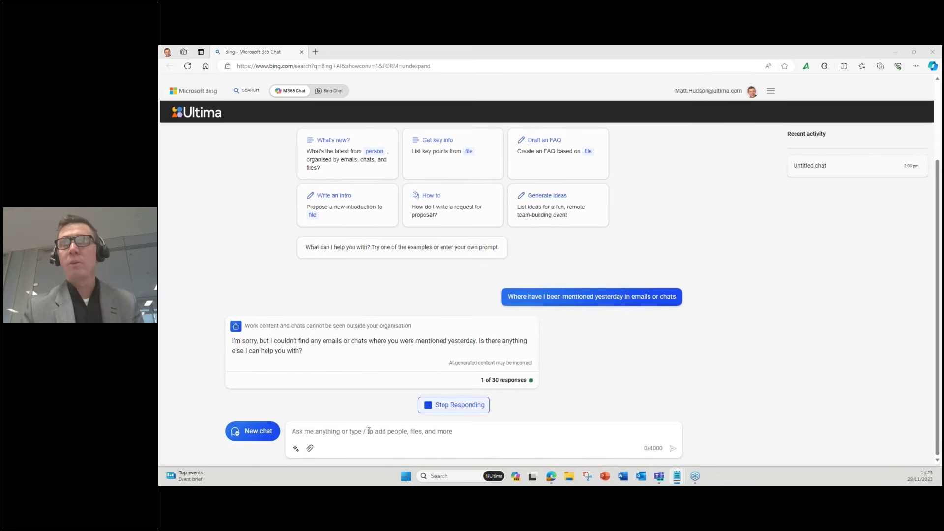
Ask the follow-up 'What about last wednesday' about mentions and read the cited reply.
{"action": "type", "text": "What about last wednesday"}
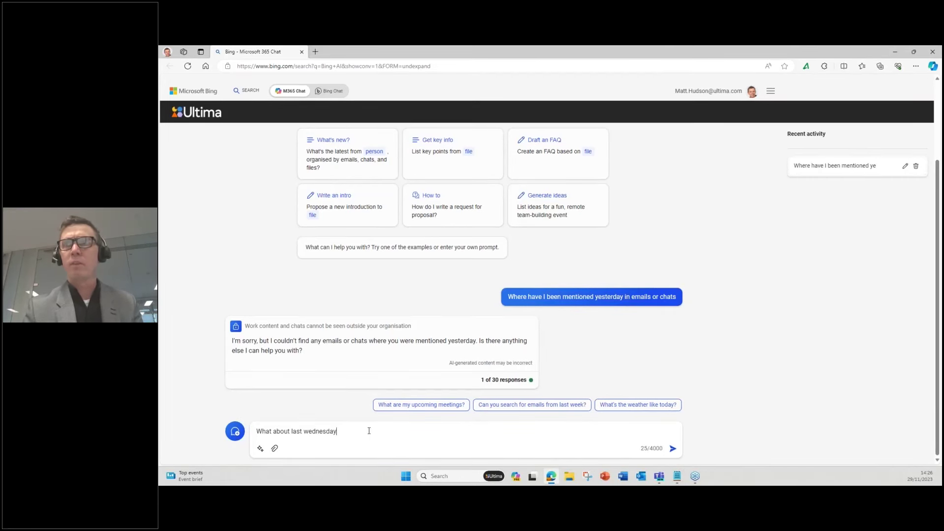
{"action": "key", "text": "Return"}
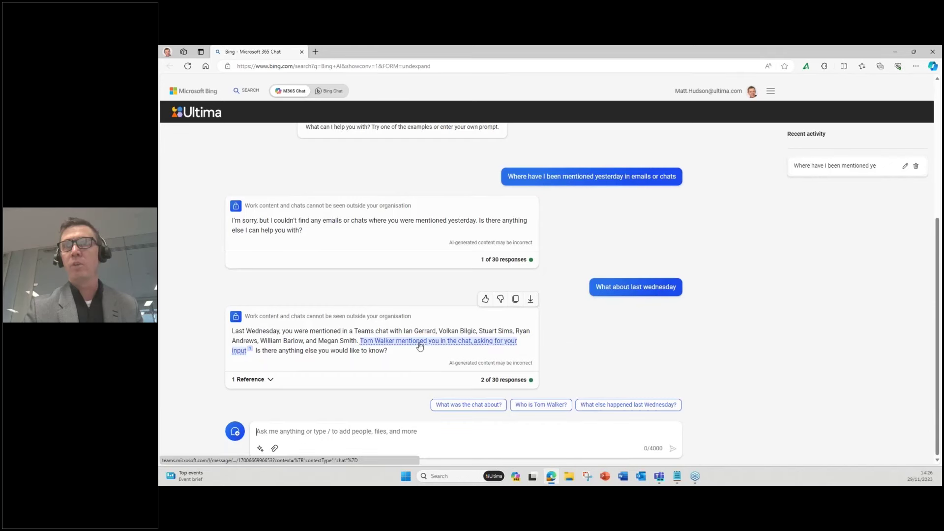
{"action": "mouse_move", "coordinate": [445, 344]}
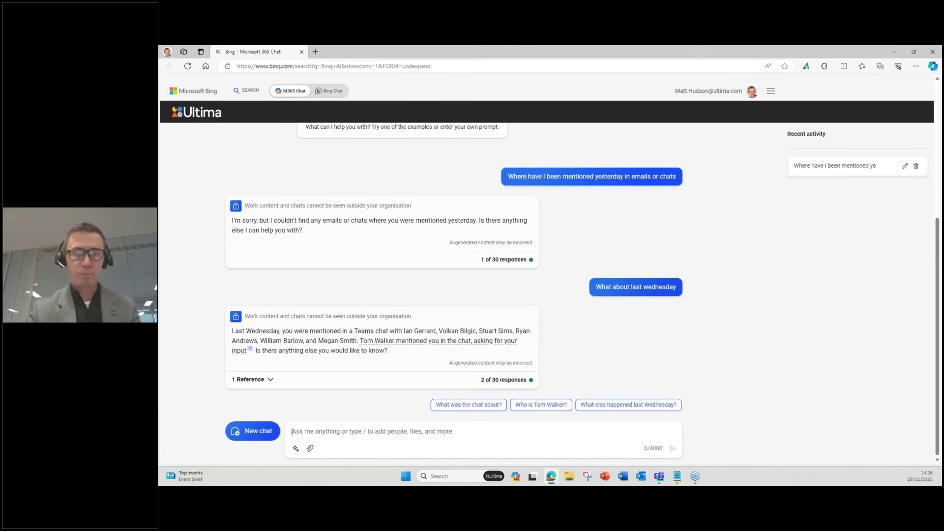
Start a fresh chat, keeping the mentions conversation under recent activity.
{"action": "key", "text": "alt+Tab"}
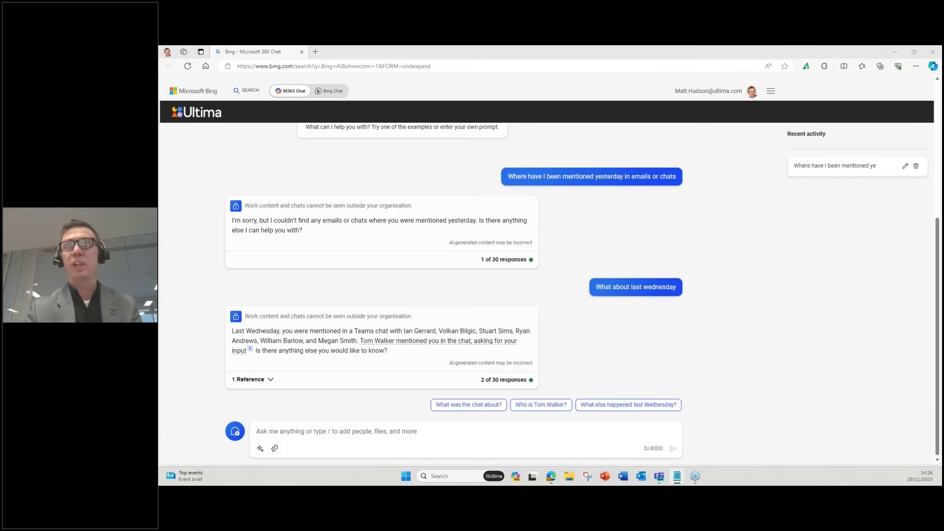
{"action": "key", "text": "alt+Tab"}
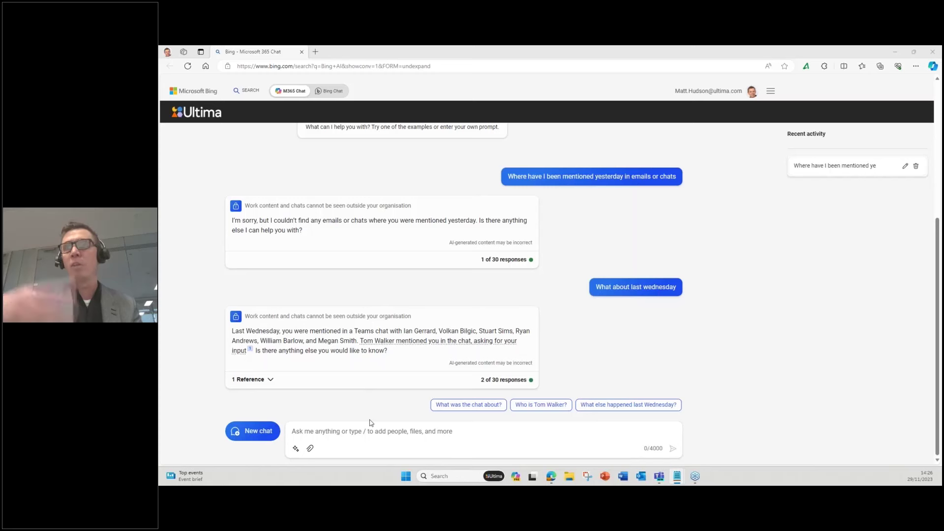
{"action": "left_click", "coordinate": [248, 431]}
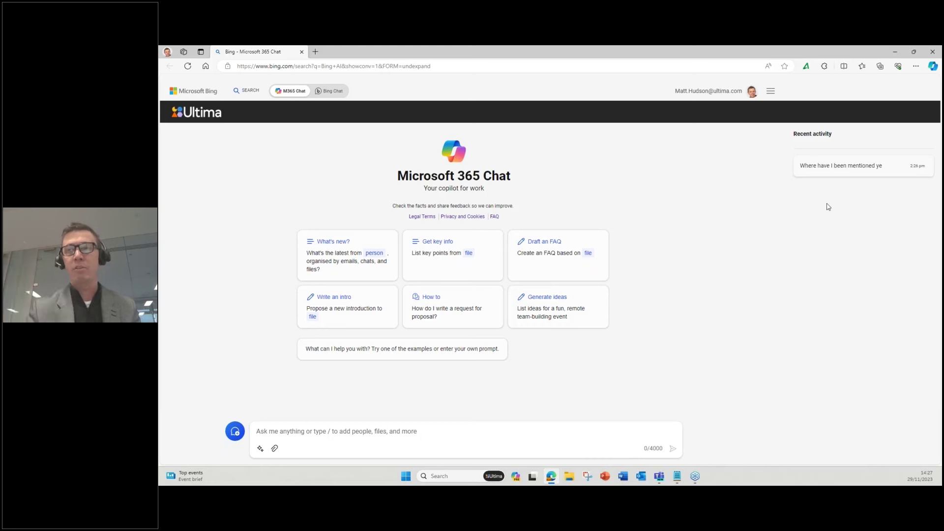
Request a two-paragraph introduction for next week's Ultima CoPilot webinar.
{"action": "left_click", "coordinate": [415, 433]}
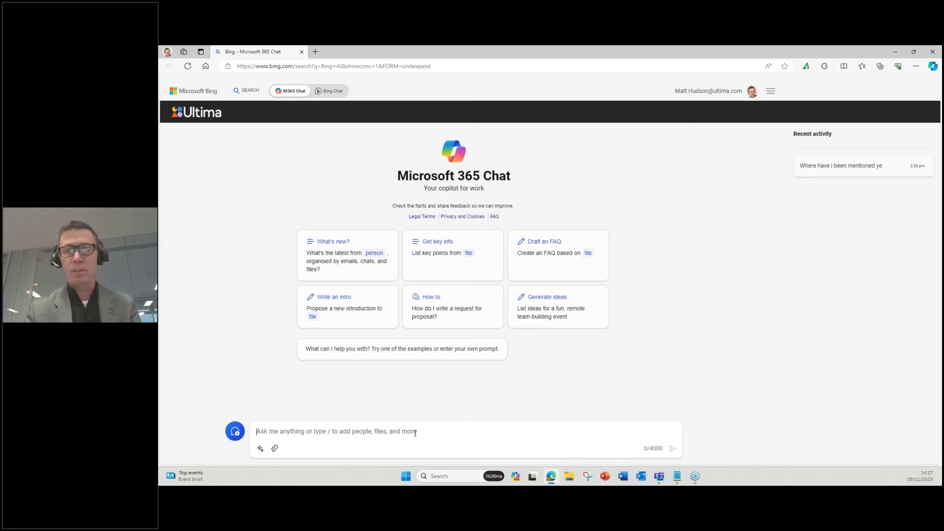
{"action": "type", "text": "There is a webinar next week on CoPilot that Ultima are presenting, which is the 3rd in a series of webinars on this topic.  Can you write a 2 paragraph introduction for this webinar talking about the ROI of CoPilot and how Ultima will demo the product live to the attendees."}
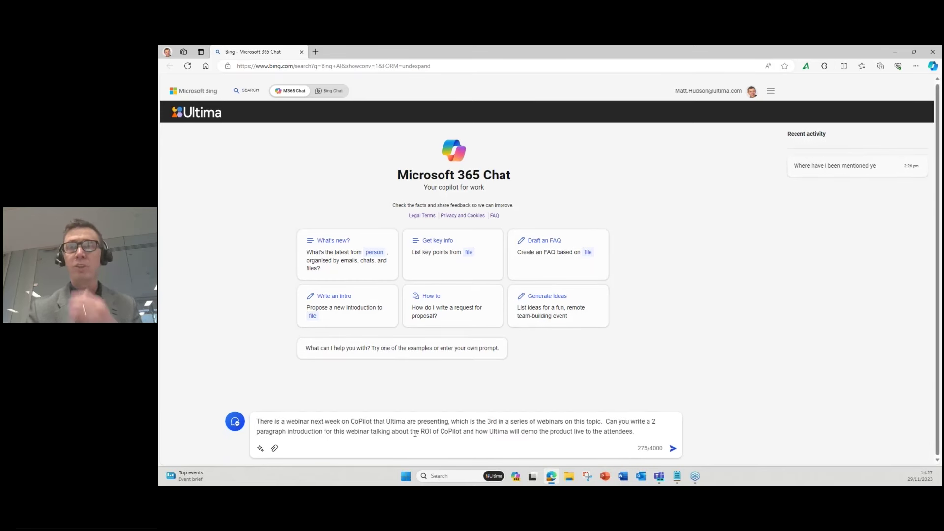
{"action": "key", "text": "Return"}
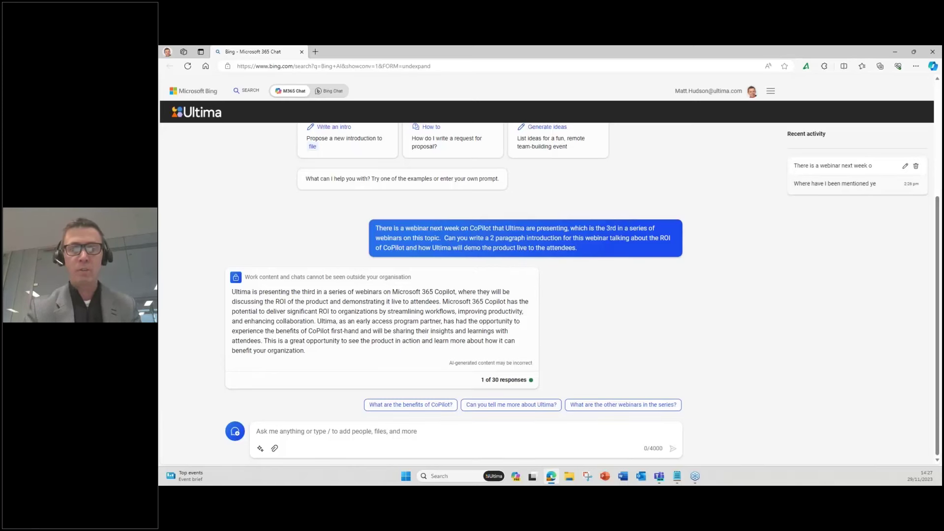
Ask 'Who is the presenter of the webinar?', then start a new chat.
{"action": "key", "text": "alt+Tab"}
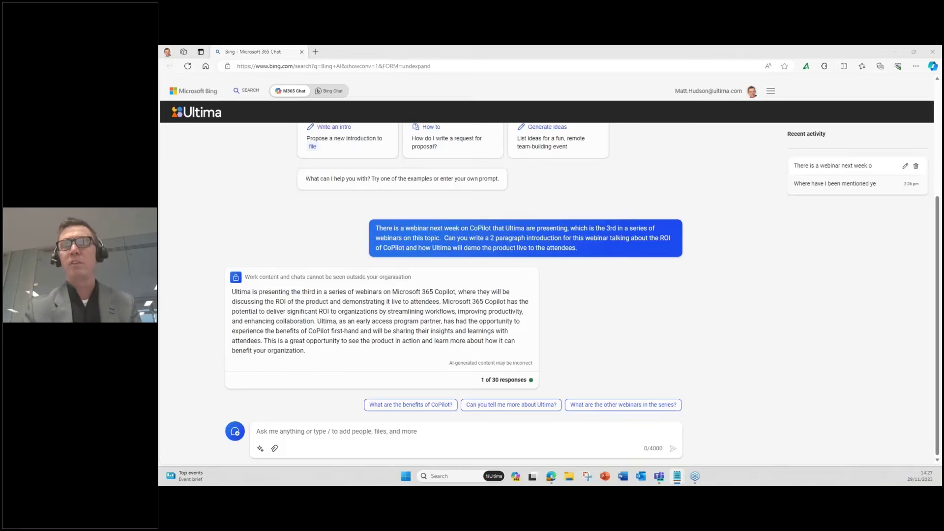
{"action": "left_click", "coordinate": [352, 435]}
{"action": "type", "text": "Who is the presenter of this webinar?"}
{"action": "key", "text": "Return"}
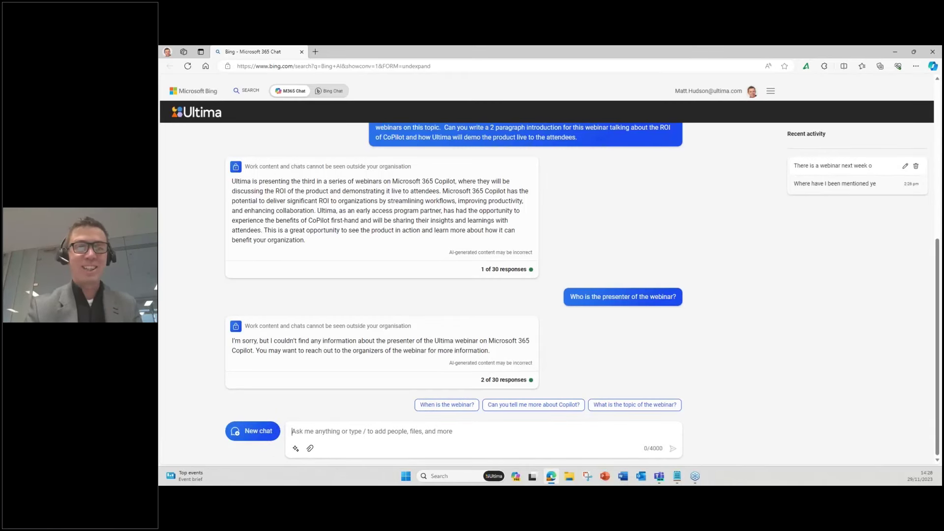
{"action": "key", "text": "alt+Tab"}
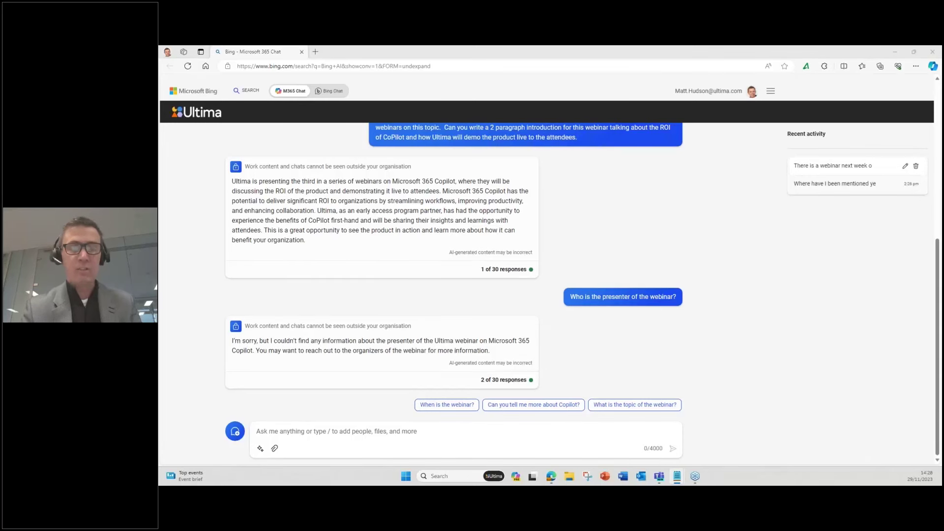
{"action": "left_click", "coordinate": [247, 439]}
Ask which of the two colleagues is busier next week.
{"action": "left_click", "coordinate": [319, 437]}
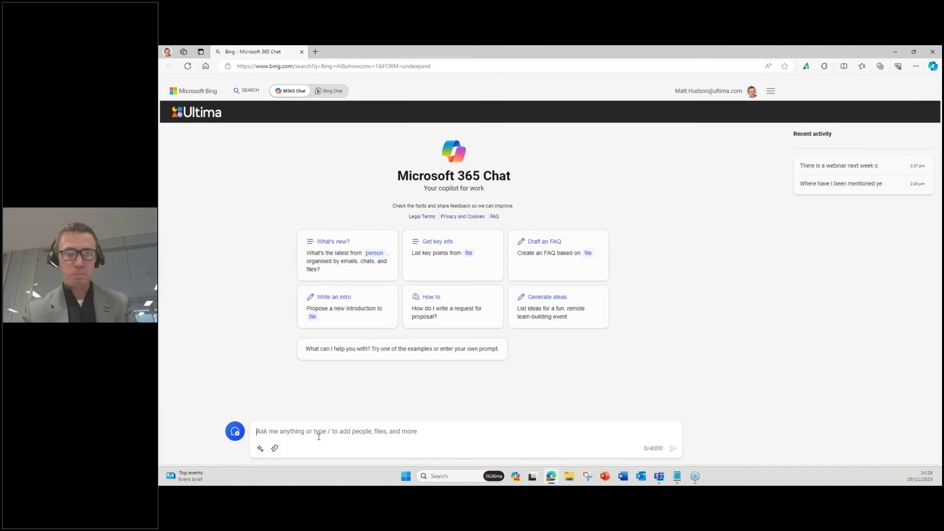
{"action": "type", "text": "who is busier next week, Stuart Sims or craig wordsworth"}
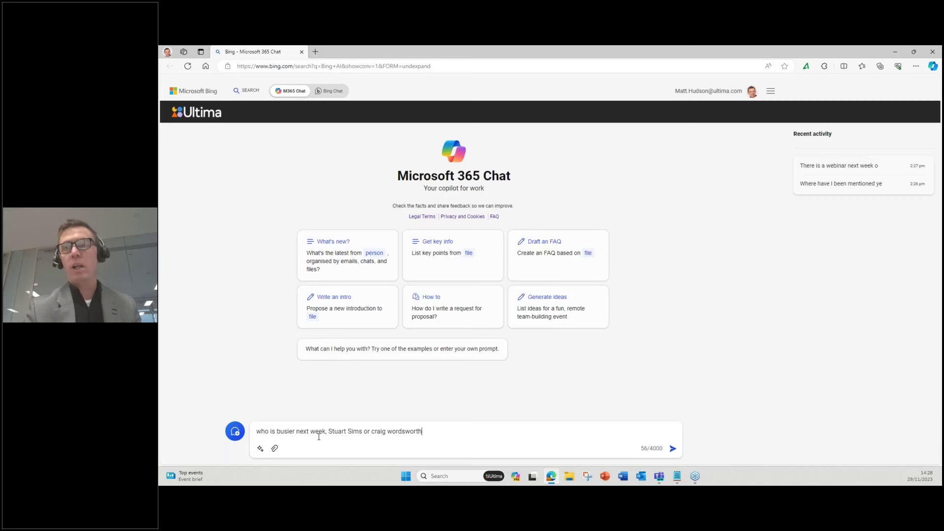
{"action": "key", "text": "Return"}
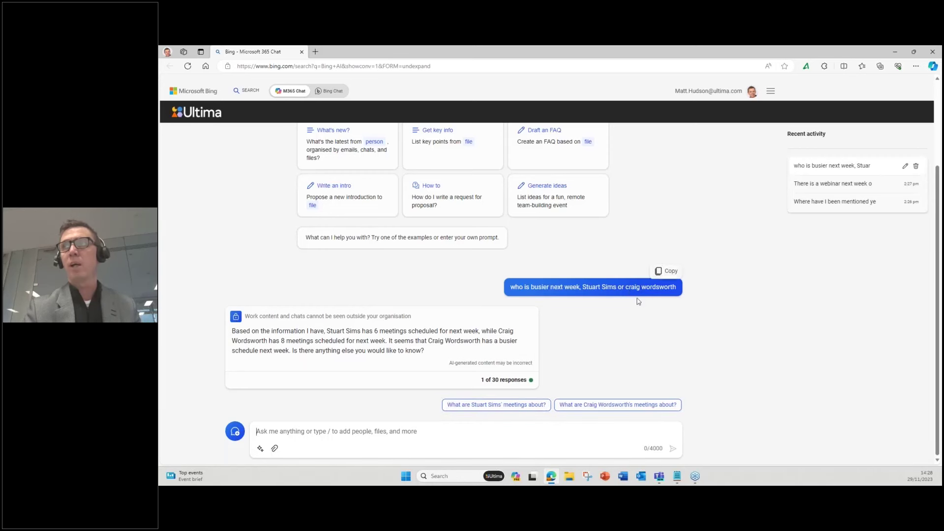
{"action": "left_click", "coordinate": [380, 335]}
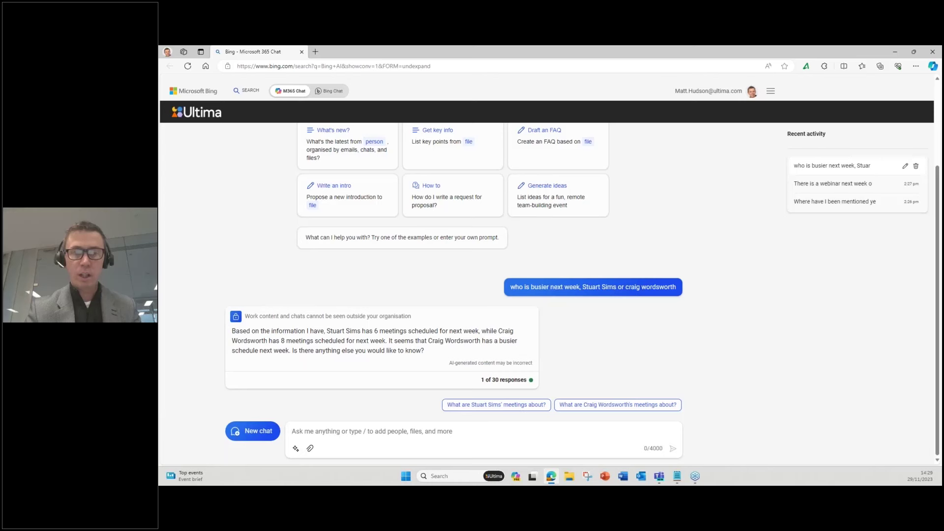
Start a new chat and reopen the webinar and 'who is busier' conversations from Recent activity.
{"action": "key", "text": "alt+Tab"}
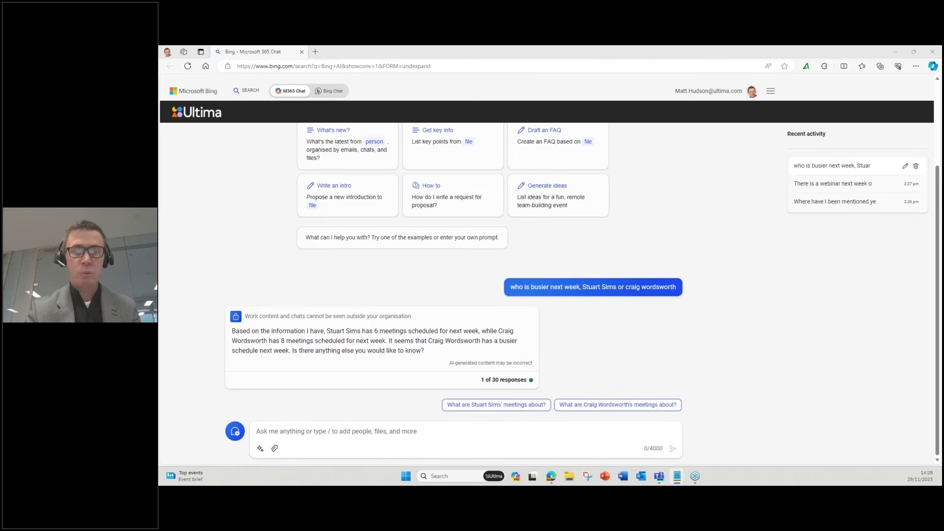
{"action": "left_click", "coordinate": [246, 429]}
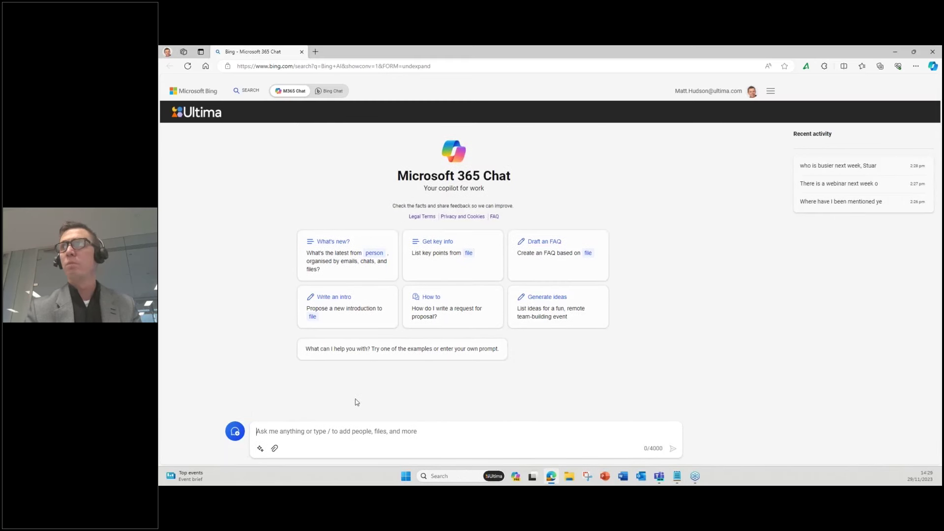
{"action": "left_click", "coordinate": [844, 186]}
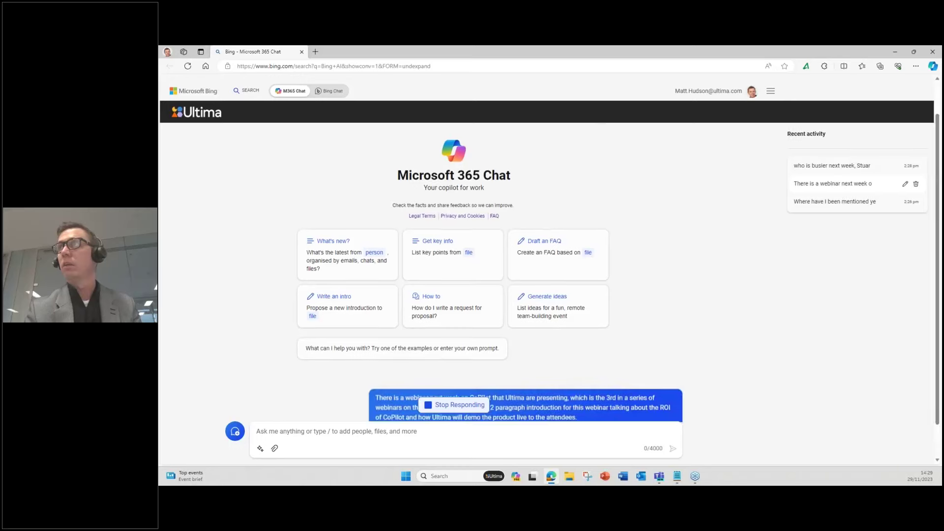
{"action": "left_click", "coordinate": [839, 170]}
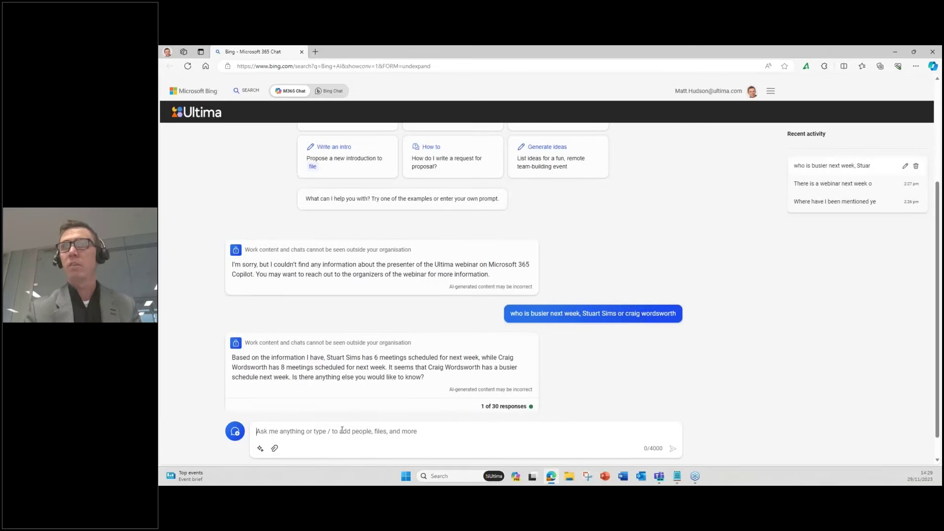
Ask who is best suited for a Copilot customer call and check the answer's references.
{"action": "type", "text": "Who is most appropiate for a copilot call with a customer?"}
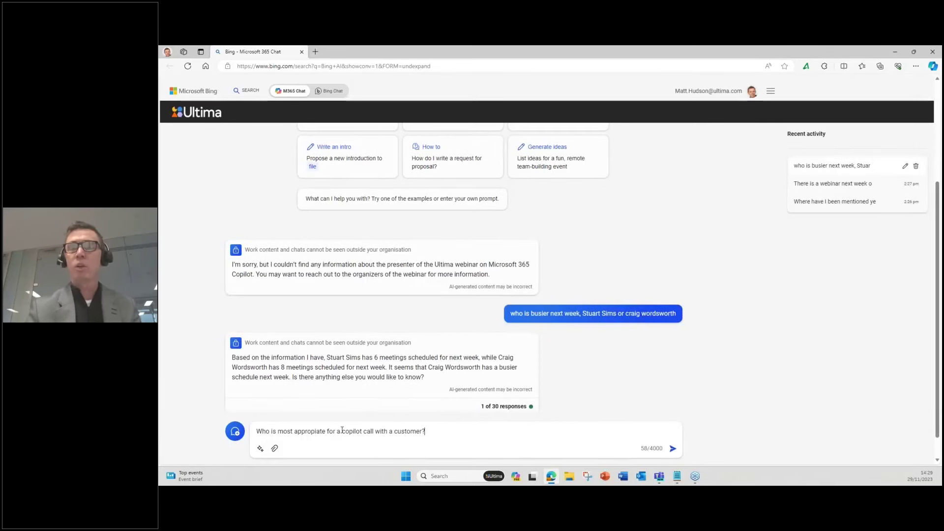
{"action": "key", "text": "Return"}
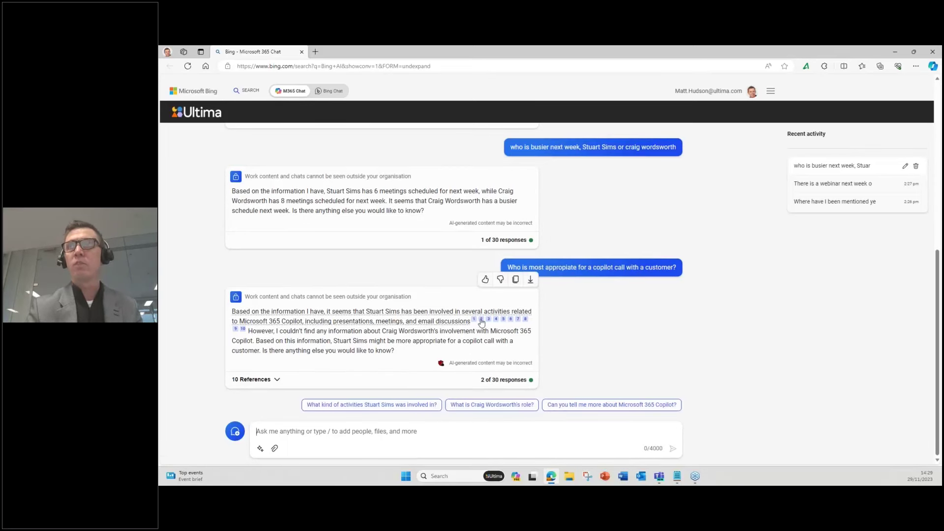
{"action": "left_click", "coordinate": [279, 380]}
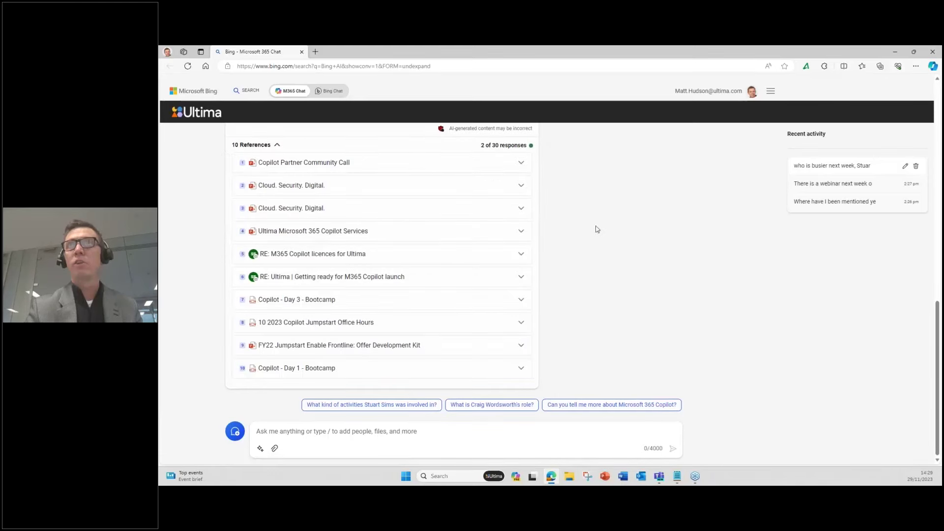
{"action": "scroll", "coordinate": [591, 234], "scroll_direction": "up", "scroll_amount": 1}
{"action": "left_click", "coordinate": [277, 181]}
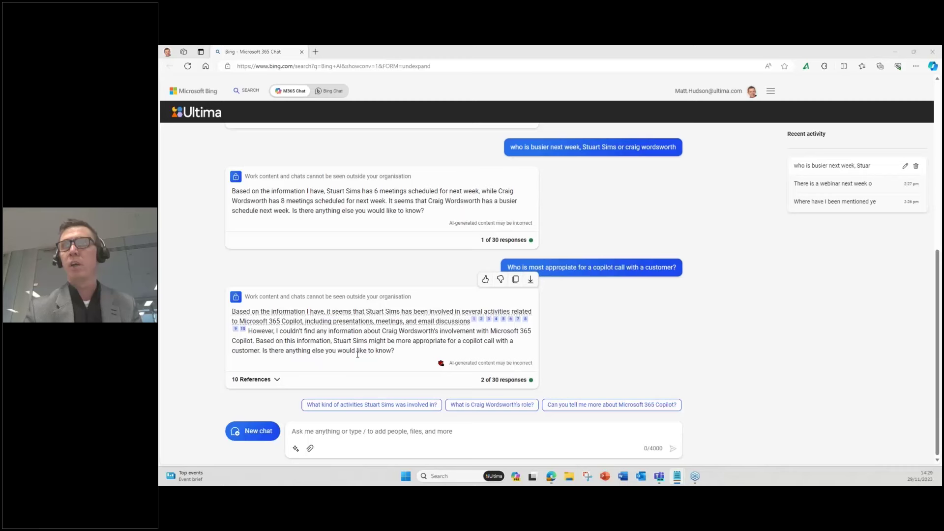
Expand and collapse the '10 References' list again, then start a new chat.
{"action": "left_click", "coordinate": [264, 379]}
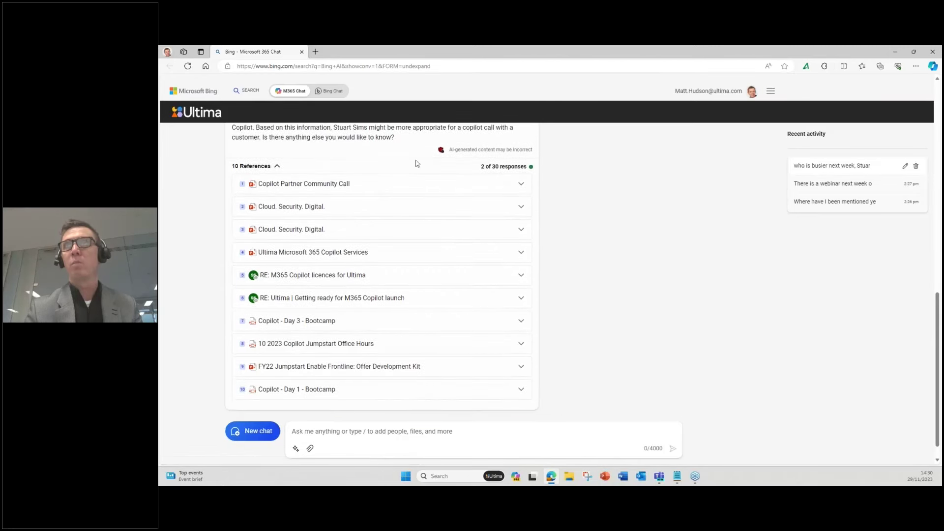
{"action": "left_click", "coordinate": [276, 166]}
{"action": "left_click", "coordinate": [251, 433]}
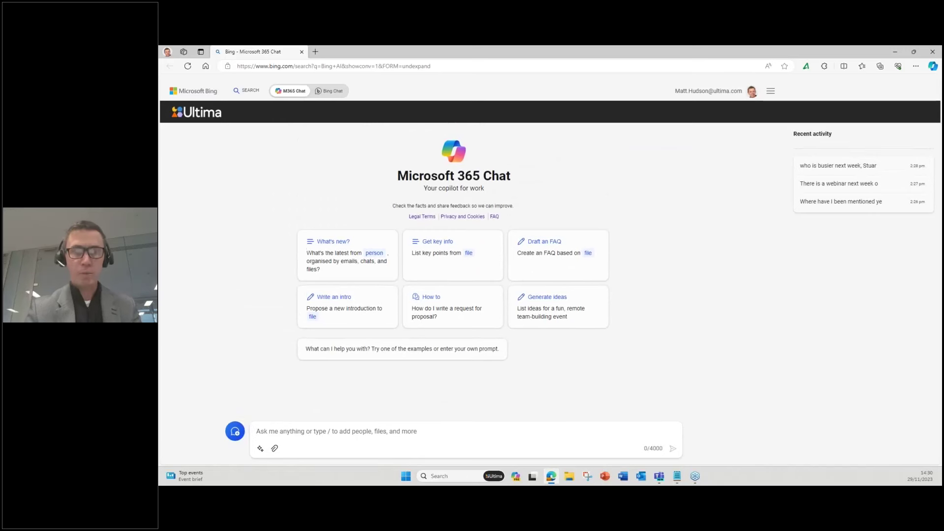
Request a team quiz with answers.
{"action": "key", "text": "alt+Tab"}
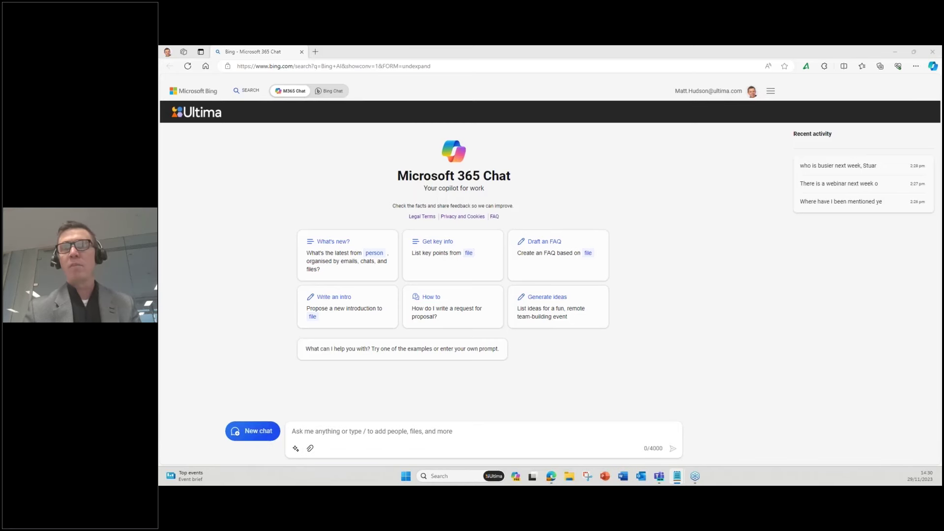
{"action": "left_click", "coordinate": [354, 434]}
{"action": "type", "text": "Create me a quiz for my team, with 5 questions.  This week's theme is america, but next weeks theme is geography.  Can you create both quizzes for me to send out along with the answers for myself to keep."}
{"action": "key", "text": "Return"}
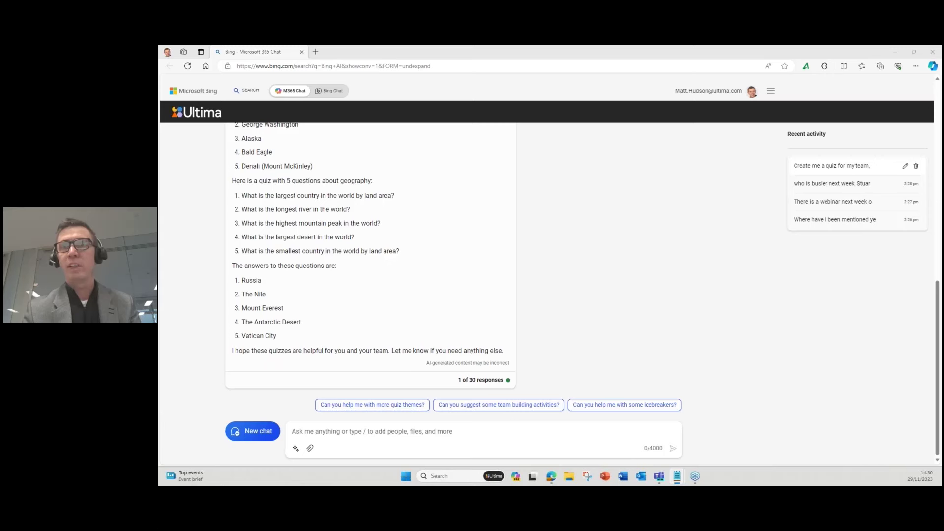
Ask Copilot to 'make the questions harder' for a more challenging quiz.
{"action": "left_click", "coordinate": [349, 434]}
{"action": "type", "text": "Can you make the questions harder please.  My team is really smart"}
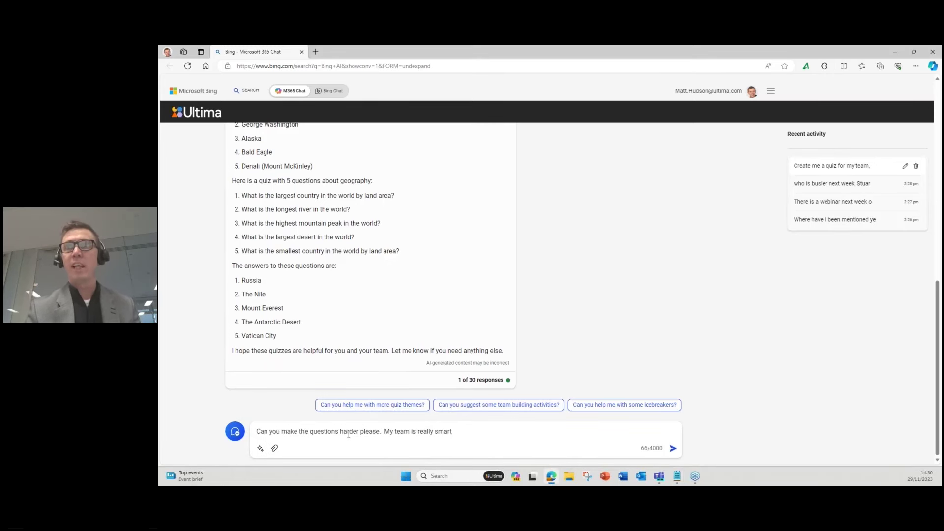
{"action": "key", "text": "Return"}
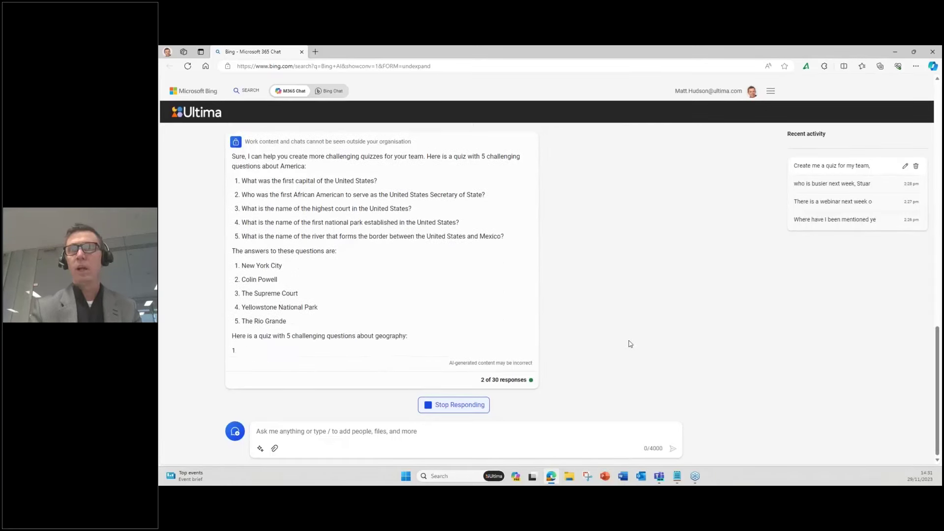
{"action": "left_click", "coordinate": [660, 480]}
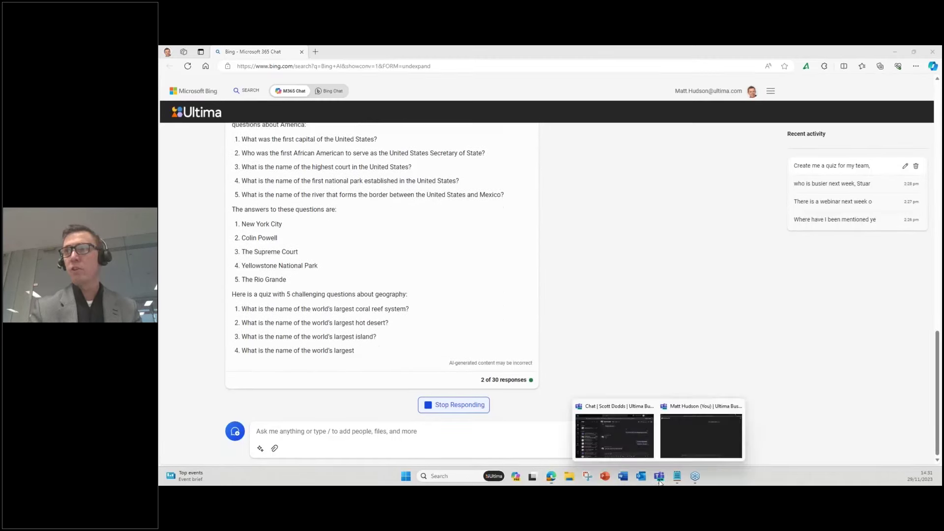
Bring up the Teams self-chat window, then switch over to Notepad.
{"action": "left_click", "coordinate": [684, 436]}
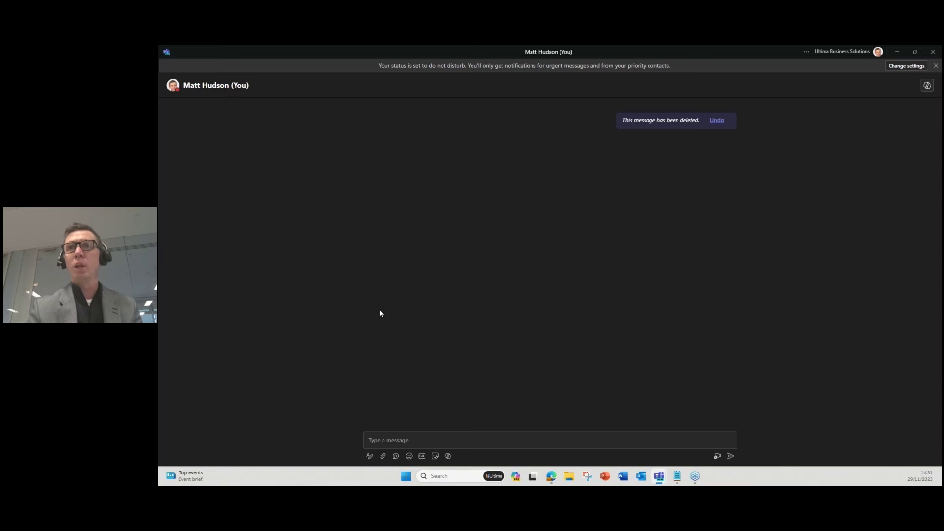
{"action": "key", "text": "alt+Tab"}
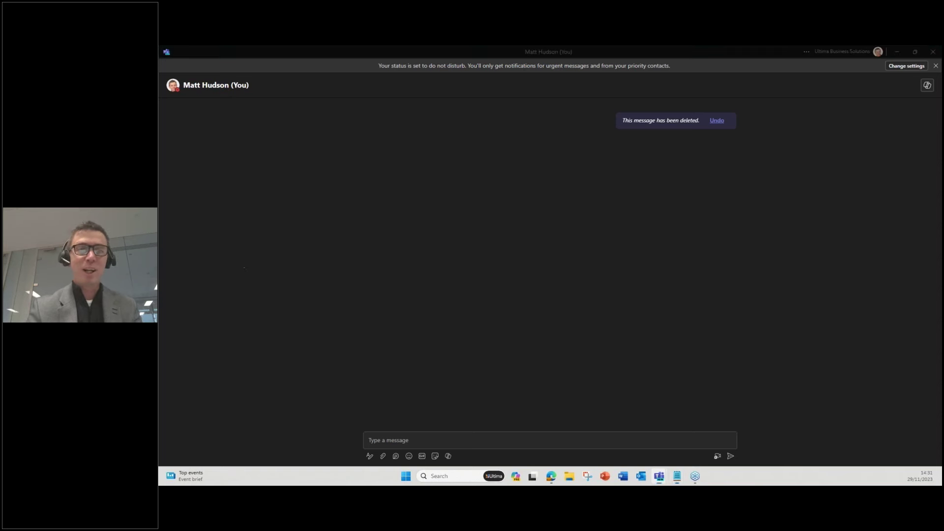
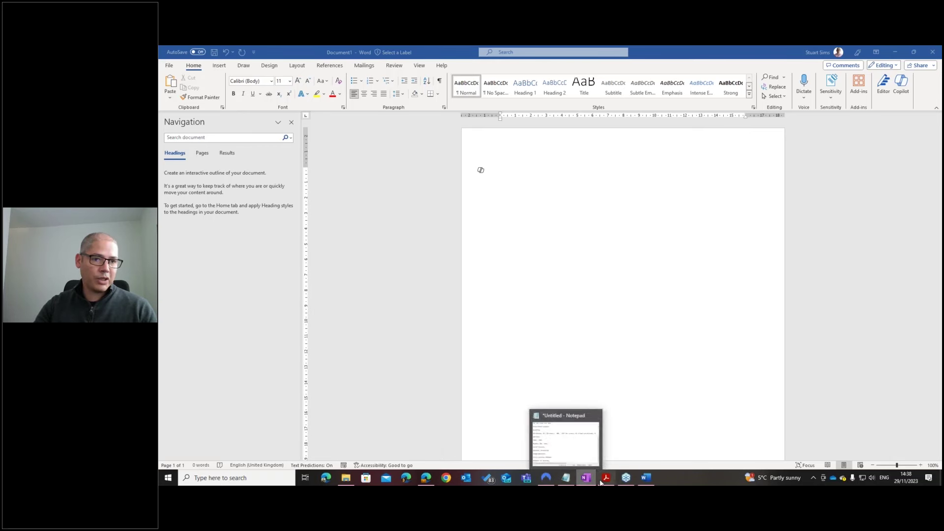
Show the 'Microsoft 365 Copilot: The art and science of prompting' PDF and skim it, ending at page one.
{"action": "mouse_move", "coordinate": [602, 481]}
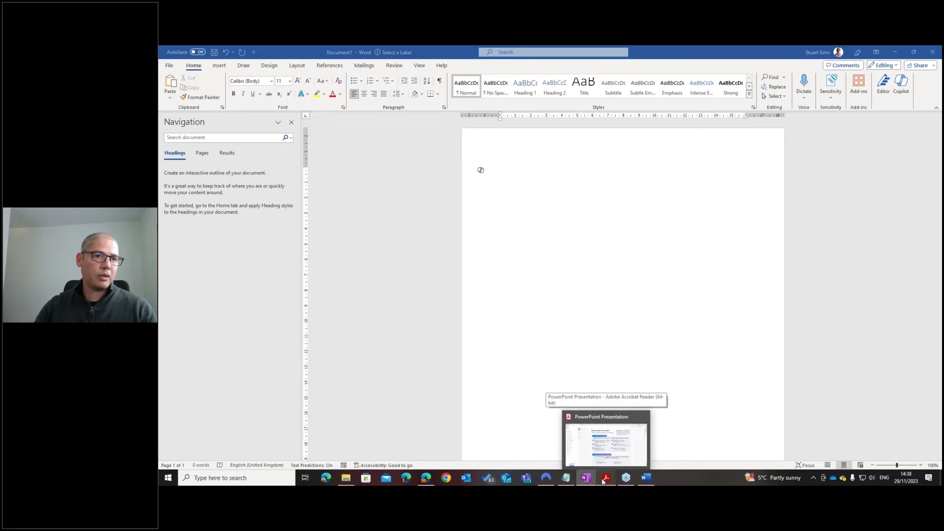
{"action": "left_click", "coordinate": [602, 480]}
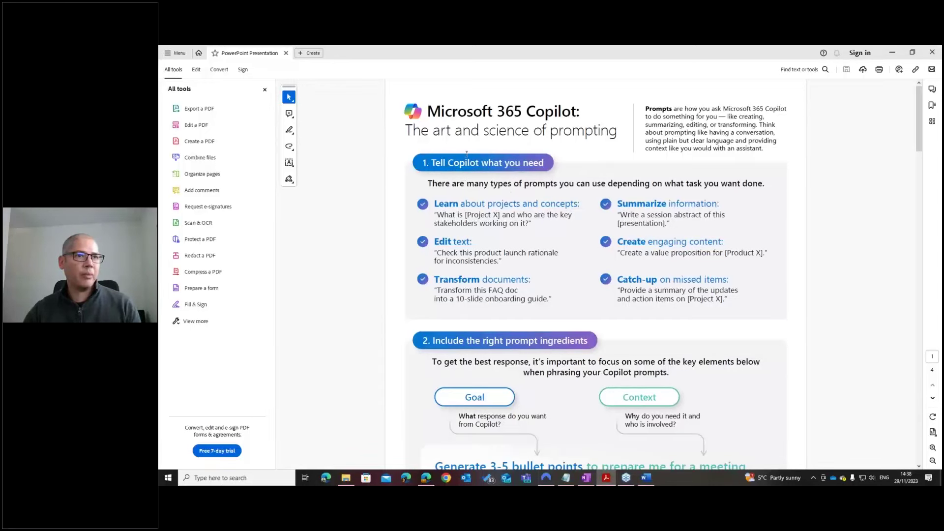
{"action": "scroll", "coordinate": [512, 227], "scroll_direction": "down", "scroll_amount": 5}
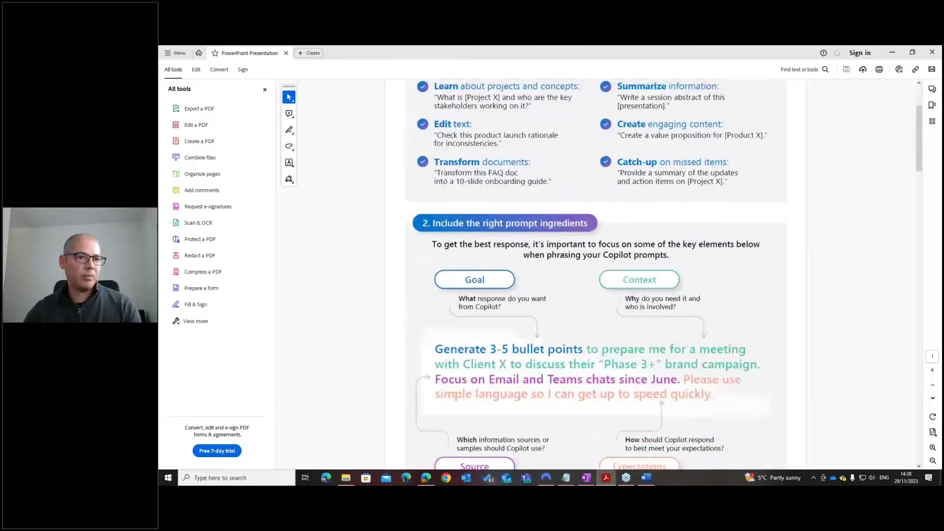
{"action": "scroll", "coordinate": [520, 237], "scroll_direction": "down", "scroll_amount": 10}
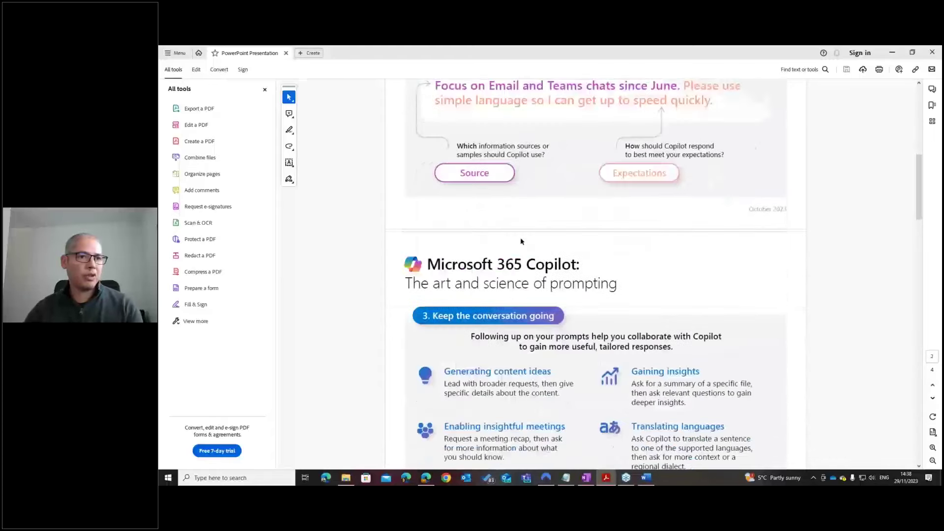
{"action": "scroll", "coordinate": [531, 289], "scroll_direction": "down", "scroll_amount": 4}
{"action": "scroll", "coordinate": [531, 289], "scroll_direction": "up", "scroll_amount": 3}
{"action": "scroll", "coordinate": [531, 290], "scroll_direction": "up", "scroll_amount": 5}
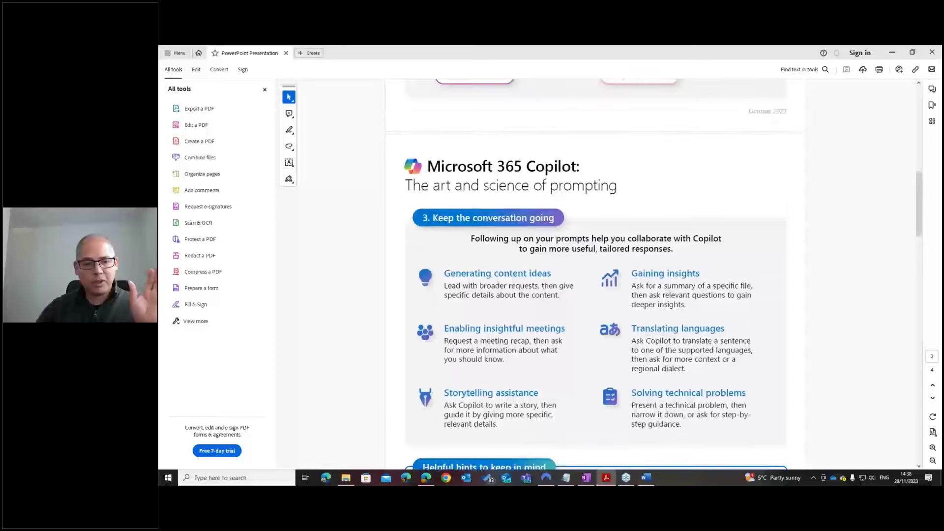
{"action": "scroll", "coordinate": [595, 276], "scroll_direction": "up", "scroll_amount": 6}
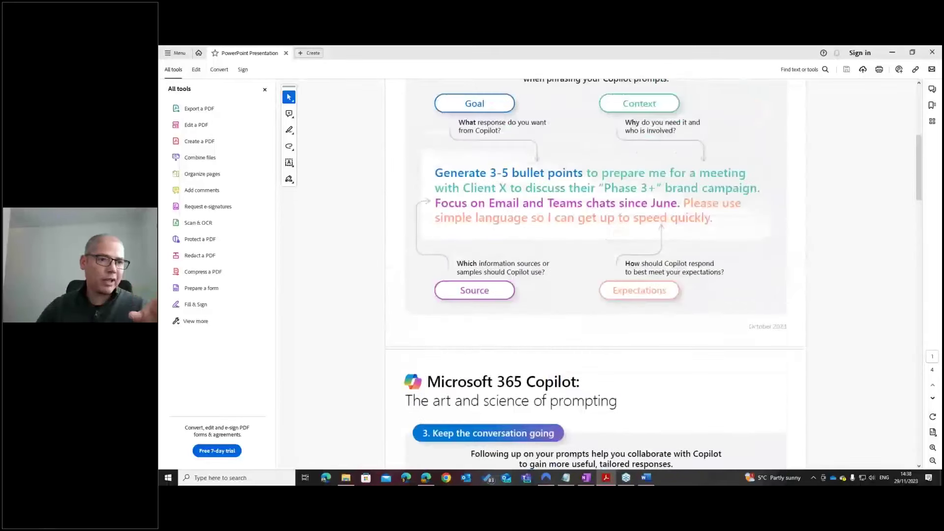
{"action": "scroll", "coordinate": [534, 288], "scroll_direction": "up", "scroll_amount": 3}
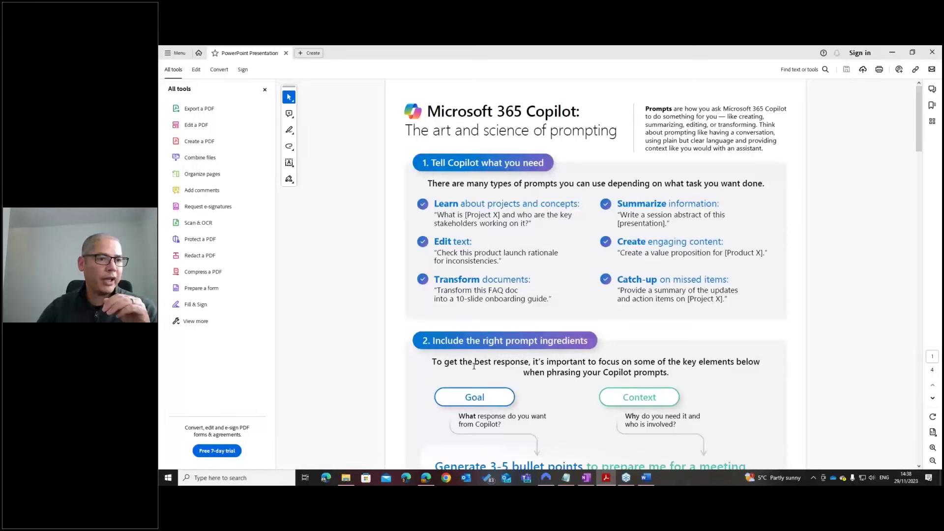
Show the 'Plan a consulting service offer' article and have Copilot chat summarize its key points.
{"action": "left_click", "coordinate": [429, 481]}
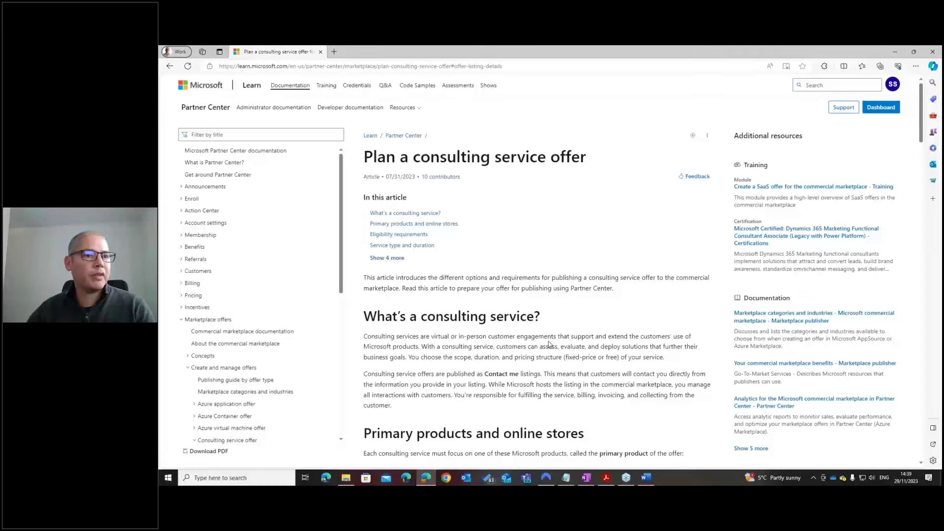
{"action": "scroll", "coordinate": [549, 346], "scroll_direction": "down", "scroll_amount": 3}
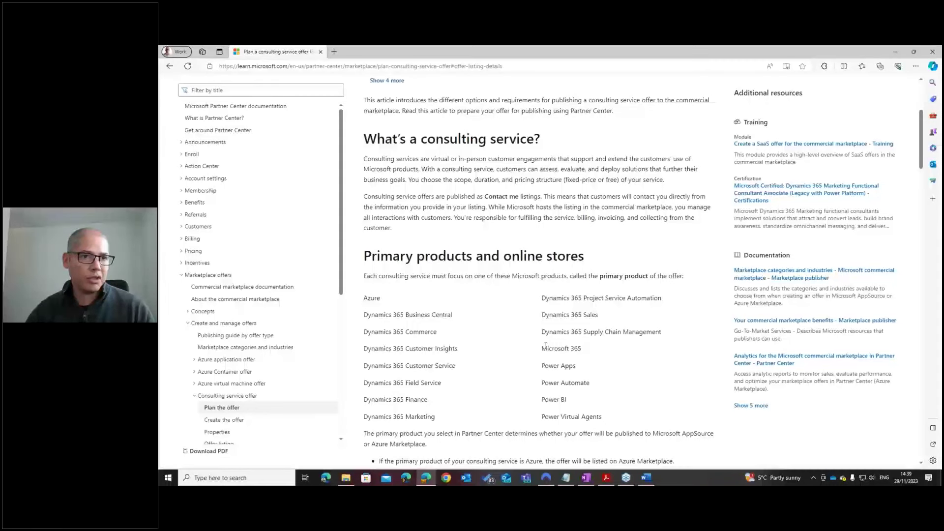
{"action": "scroll", "coordinate": [546, 309], "scroll_direction": "down", "scroll_amount": 3}
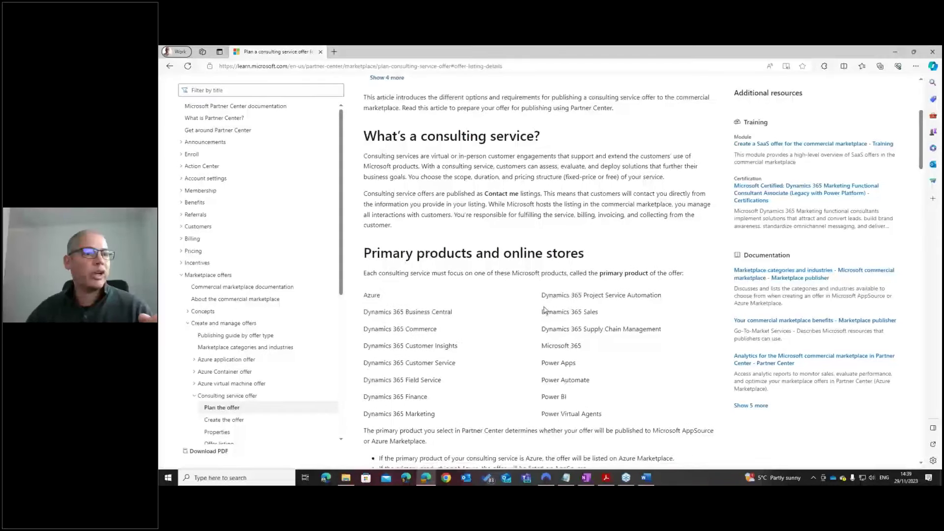
{"action": "scroll", "coordinate": [539, 270], "scroll_direction": "down", "scroll_amount": 1}
{"action": "scroll", "coordinate": [675, 201], "scroll_direction": "down", "scroll_amount": 4}
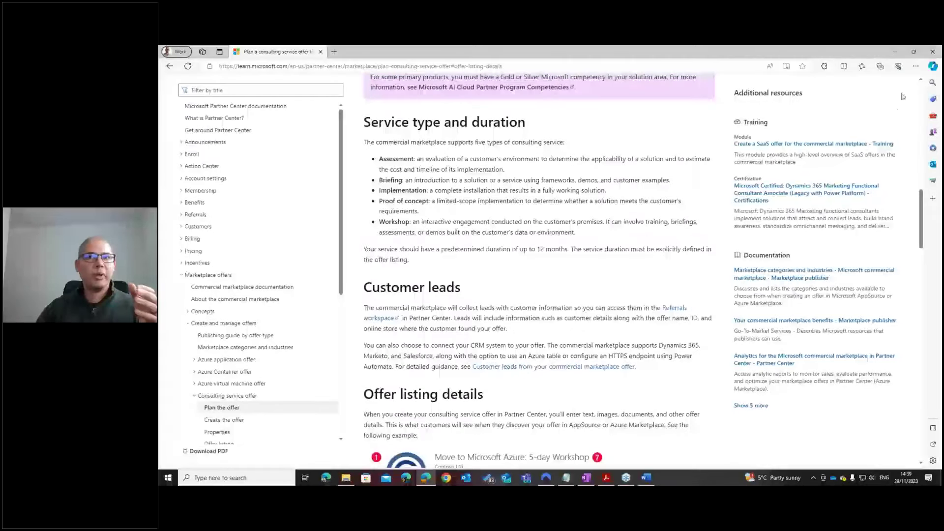
{"action": "left_click", "coordinate": [933, 67]}
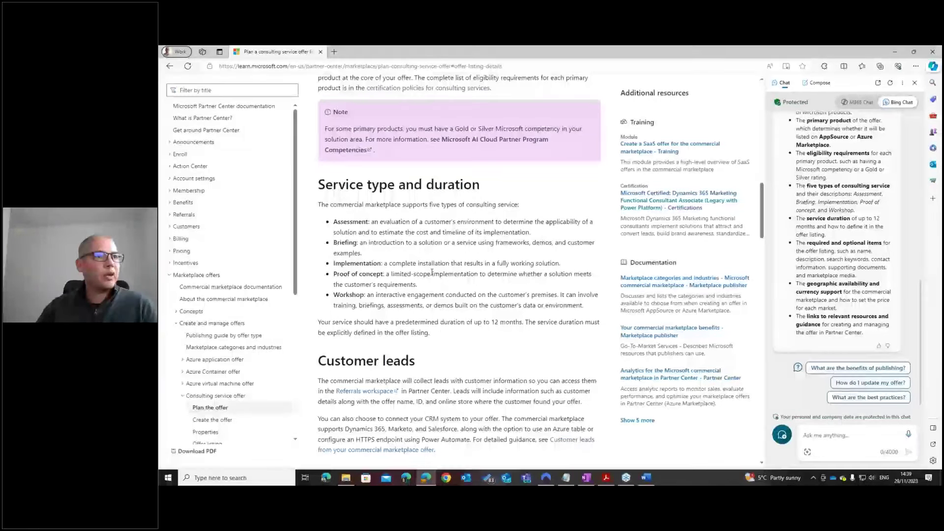
Select the offer listing requirements text from 'To help create your offer…' and send it to Copilot chat.
{"action": "scroll", "coordinate": [459, 265], "scroll_direction": "up", "scroll_amount": 3}
{"action": "scroll", "coordinate": [434, 272], "scroll_direction": "up", "scroll_amount": 6}
{"action": "scroll", "coordinate": [434, 272], "scroll_direction": "down", "scroll_amount": 11}
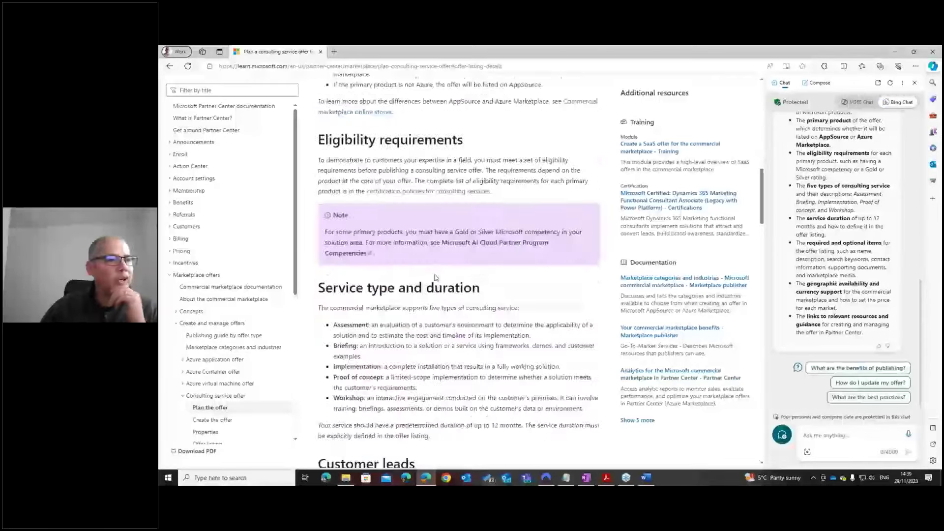
{"action": "scroll", "coordinate": [434, 272], "scroll_direction": "down", "scroll_amount": 8}
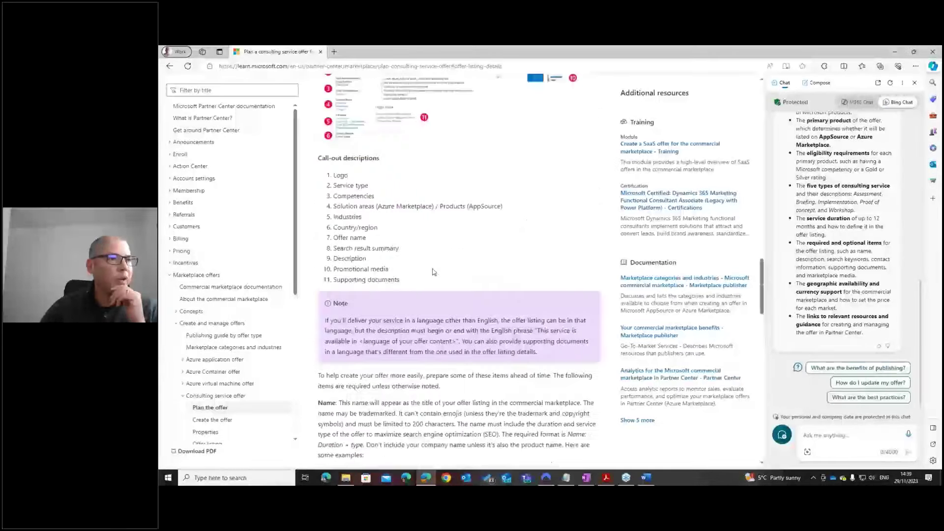
{"action": "scroll", "coordinate": [434, 273], "scroll_direction": "up", "scroll_amount": 1}
{"action": "scroll", "coordinate": [434, 272], "scroll_direction": "down", "scroll_amount": 3}
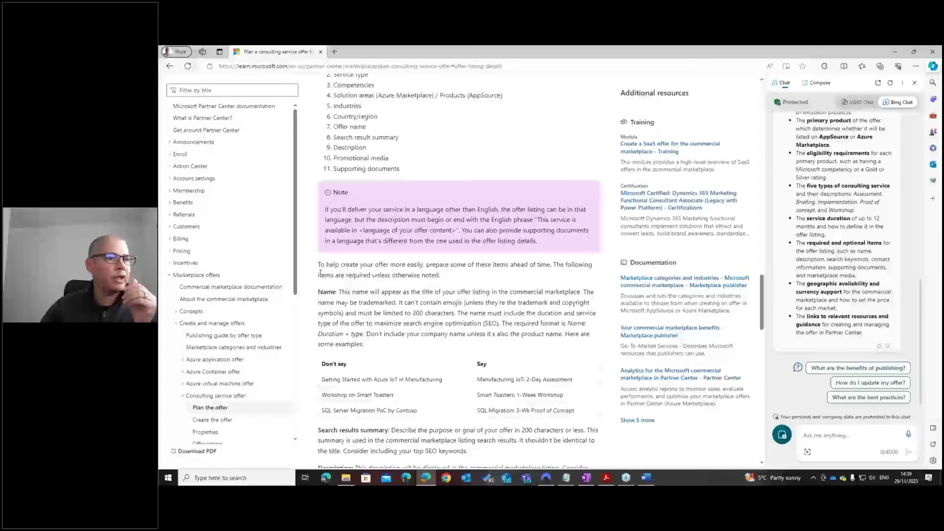
{"action": "left_click_drag", "start_coordinate": [318, 265], "coordinate": [498, 443]}
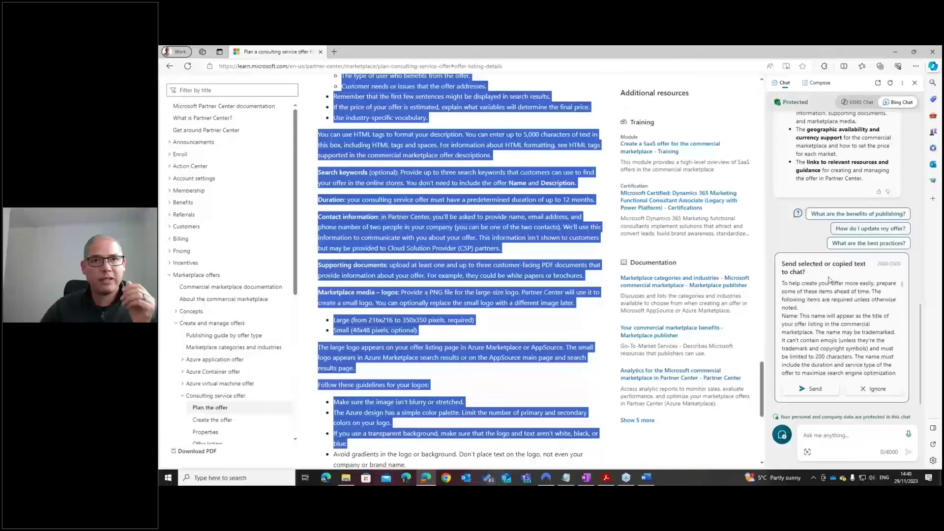
{"action": "left_click", "coordinate": [814, 390]}
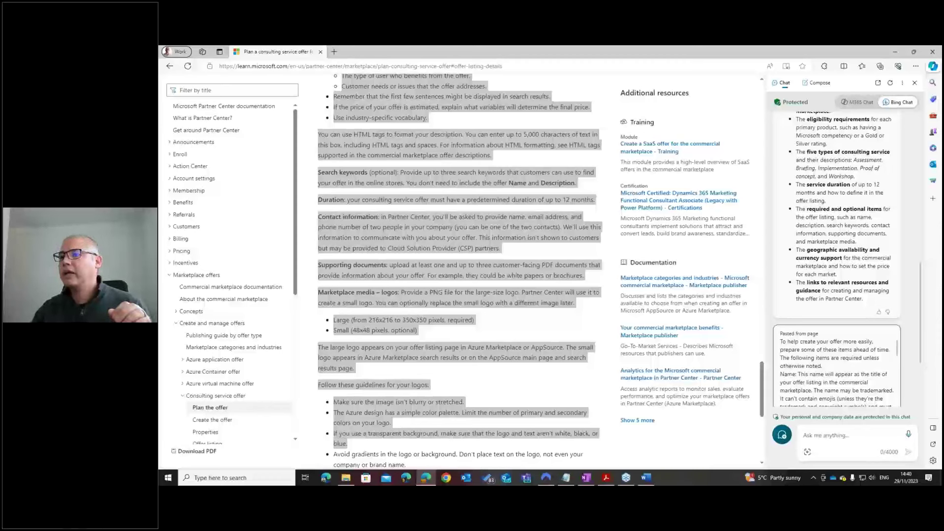
{"action": "key", "text": "alt+Tab"}
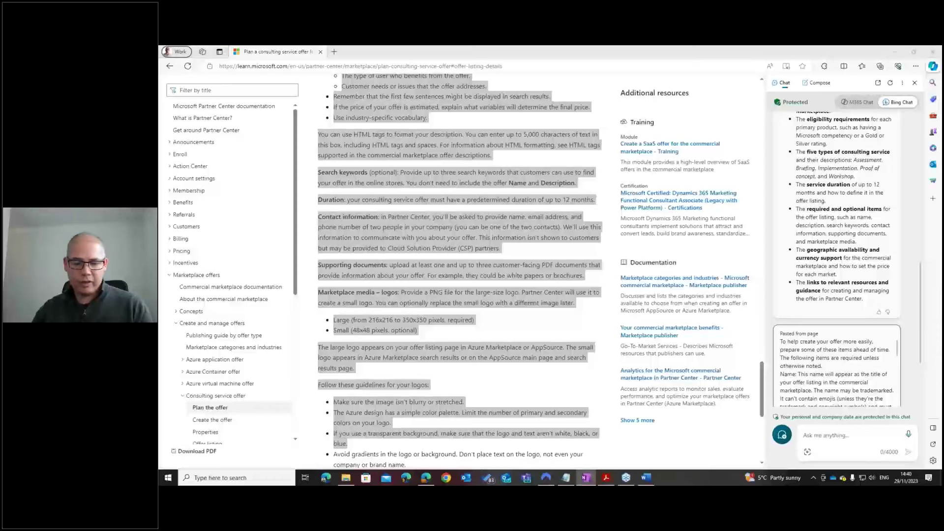
Ask Copilot for the key guidelines of an assessment consulting offer using the pasted prompt, then return to Word.
{"action": "left_click", "coordinate": [826, 438]}
{"action": "key", "text": "ctrl+v"}
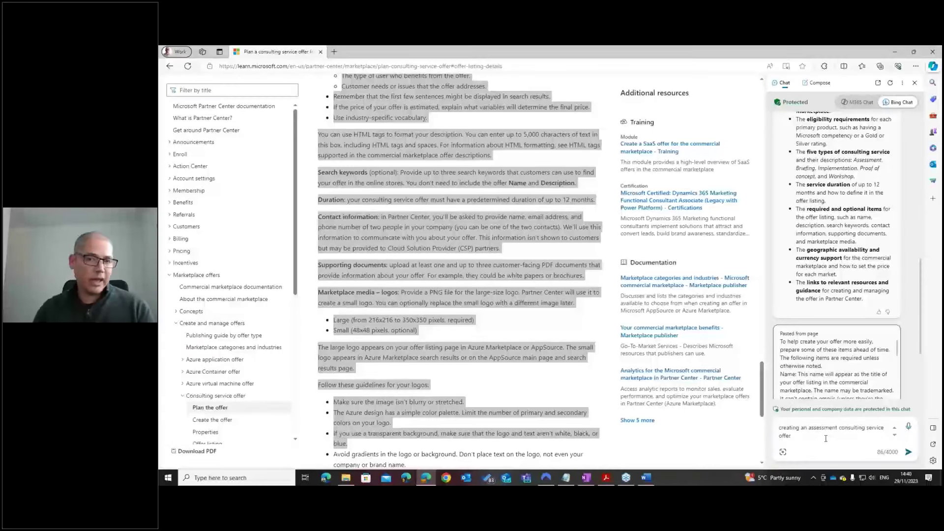
{"action": "scroll", "coordinate": [832, 438], "scroll_direction": "up", "scroll_amount": 2}
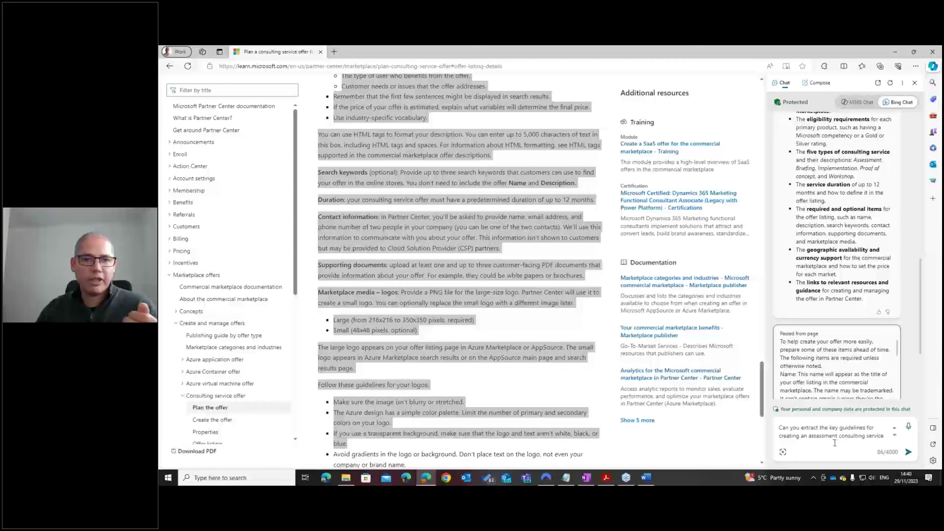
{"action": "left_click", "coordinate": [909, 451]}
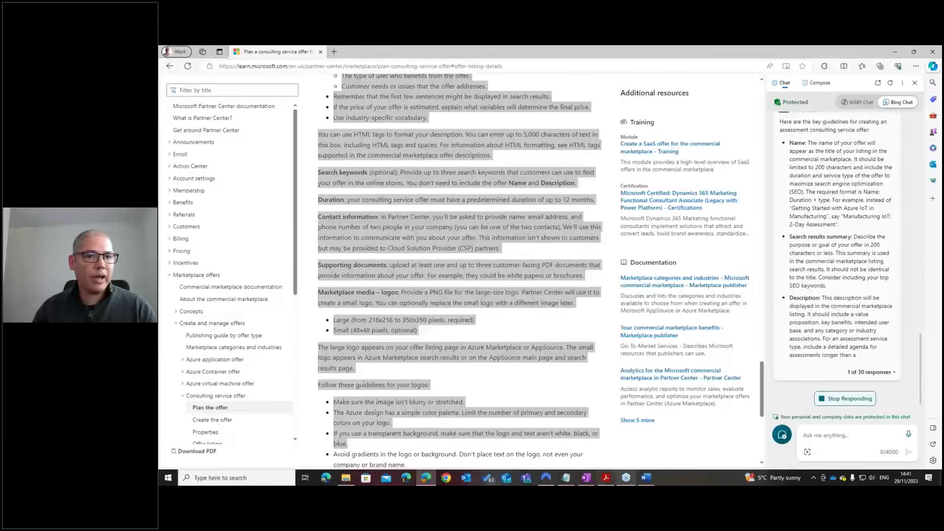
{"action": "left_click", "coordinate": [653, 427]}
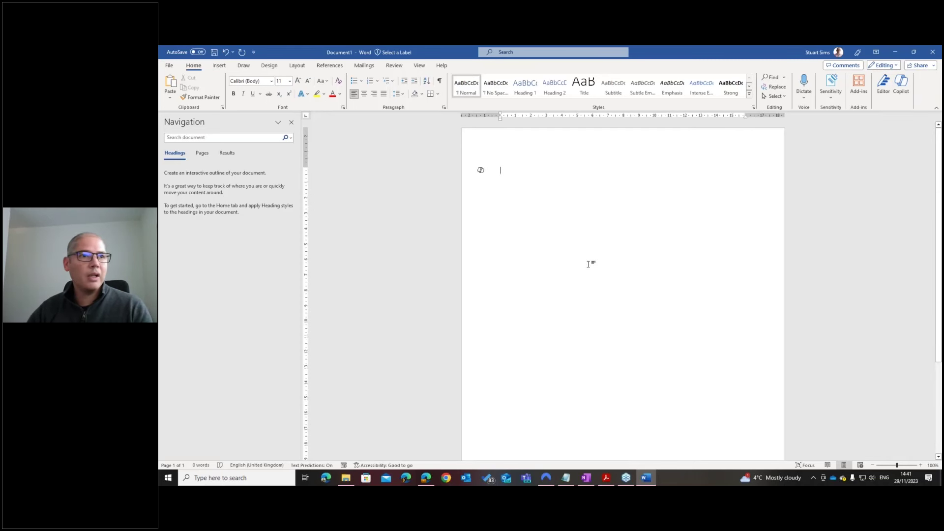
Paste the 2-hour Copilot consulting offer prompt into Draft with Copilot and reference Demo Copilot Service.docx.
{"action": "left_click", "coordinate": [483, 172]}
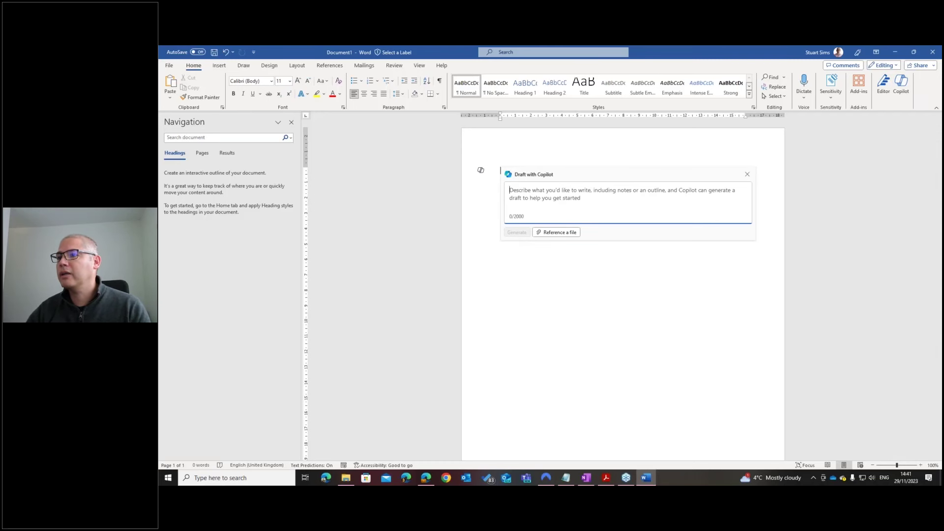
{"action": "key", "text": "alt+Tab"}
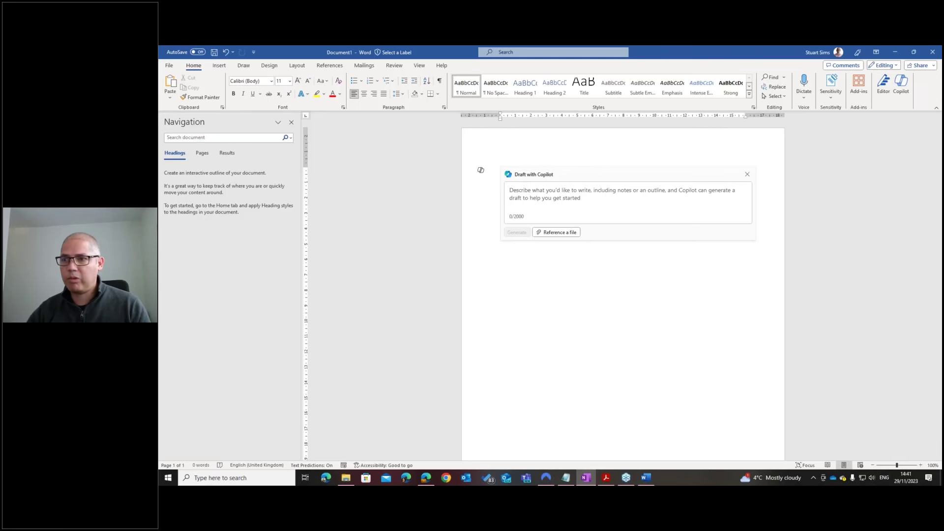
{"action": "left_click", "coordinate": [551, 195]}
{"action": "type", "text": "Can you write a Microsoft Marketplace sales offer for a free 2 hour Microsoft 365 Copilot Consulting Service offered by Ultima Business Solutions that cover the services described in this document"}
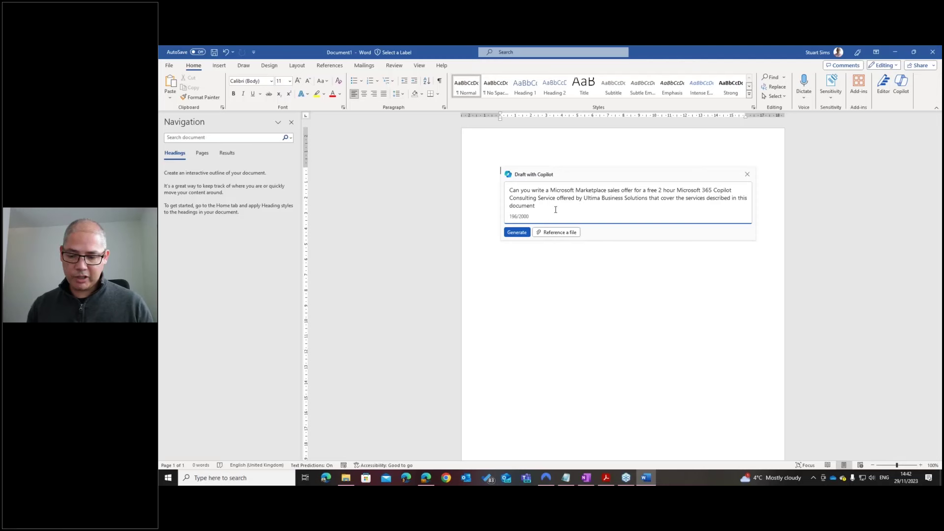
{"action": "type", "text": "/"}
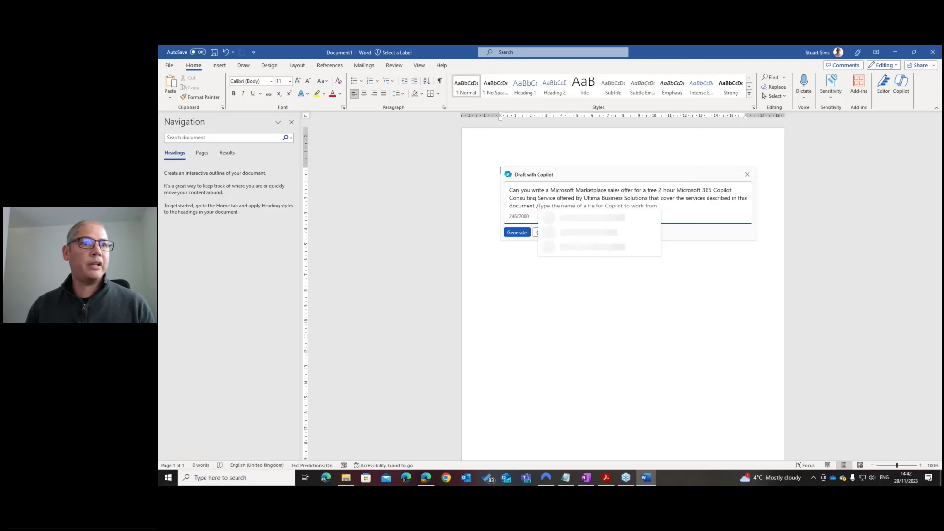
{"action": "type", "text": "demo"}
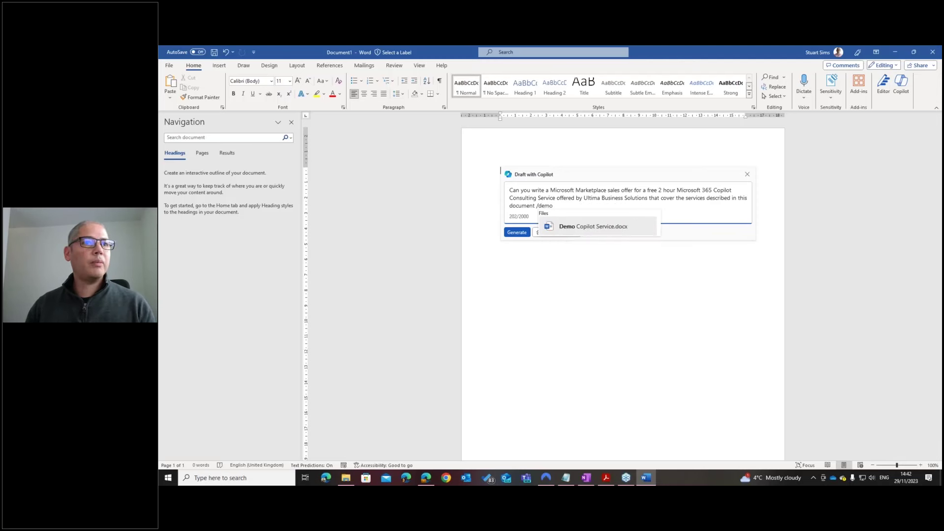
{"action": "left_click", "coordinate": [568, 222]}
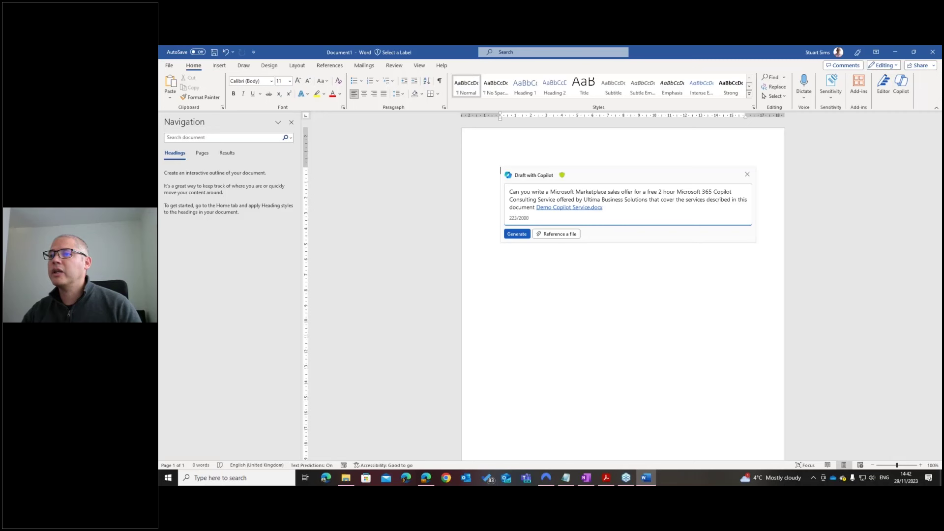
Add the four Marketplace listing guidelines on a new line below the file link.
{"action": "key", "text": "alt+Tab"}
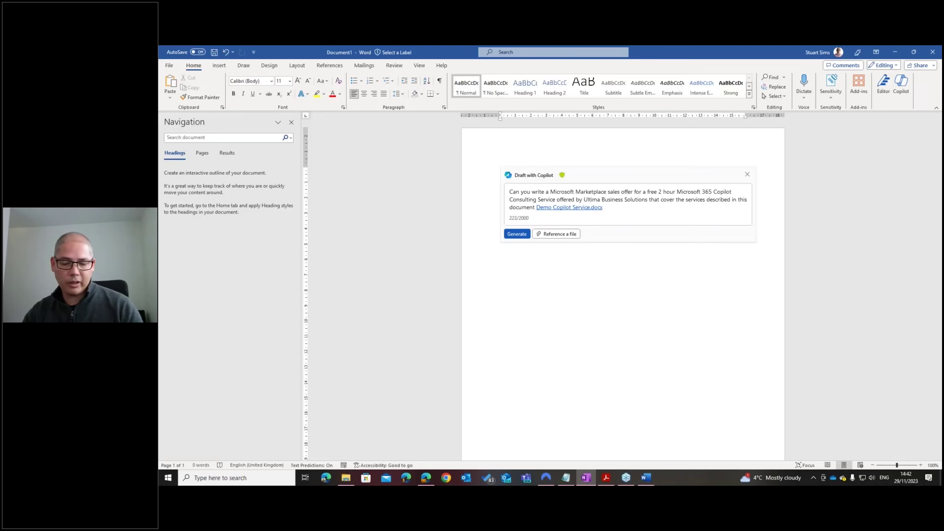
{"action": "left_click", "coordinate": [550, 221]}
{"action": "key", "text": "shift+Return"}
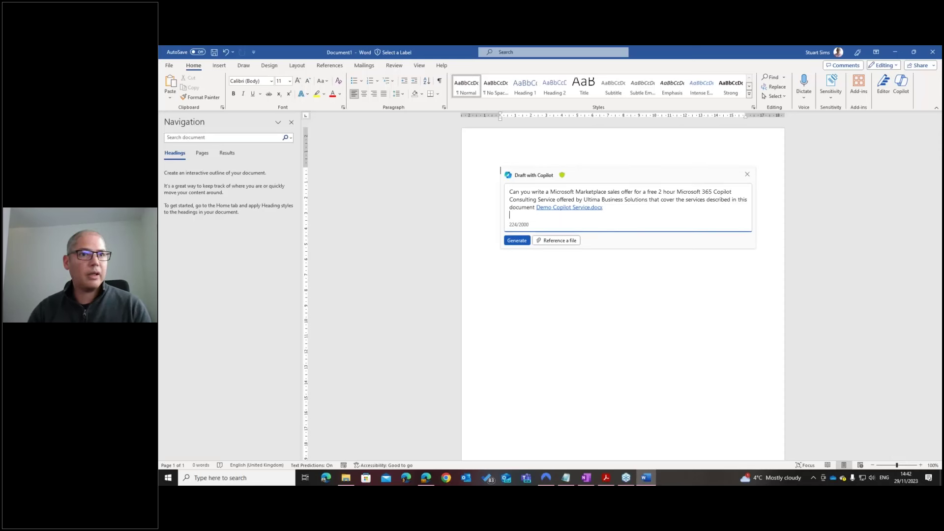
{"action": "key", "text": "ctrl+v"}
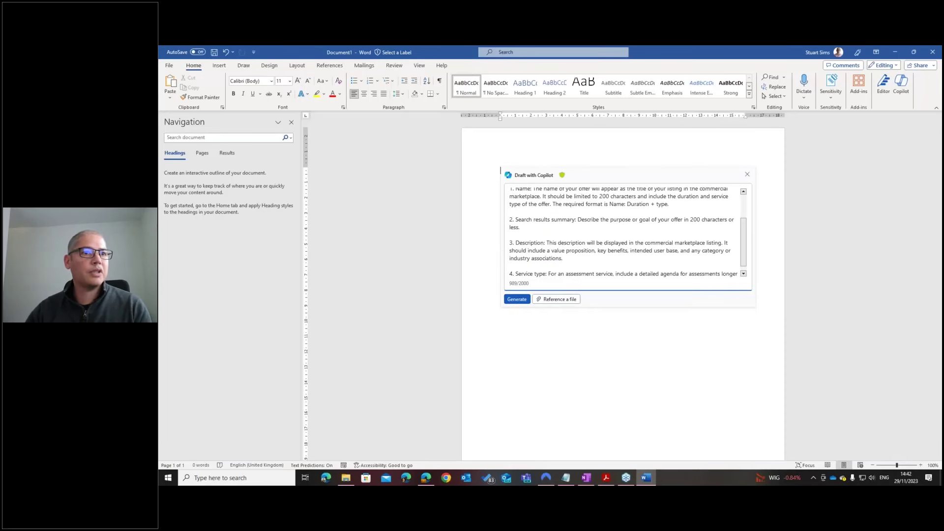
{"action": "scroll", "coordinate": [623, 246], "scroll_direction": "up", "scroll_amount": 2}
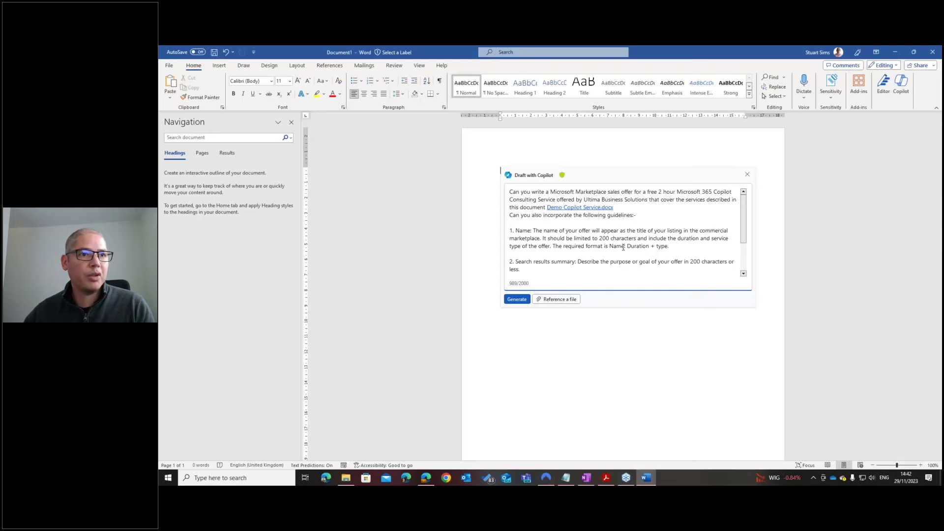
{"action": "scroll", "coordinate": [632, 265], "scroll_direction": "down", "scroll_amount": 2}
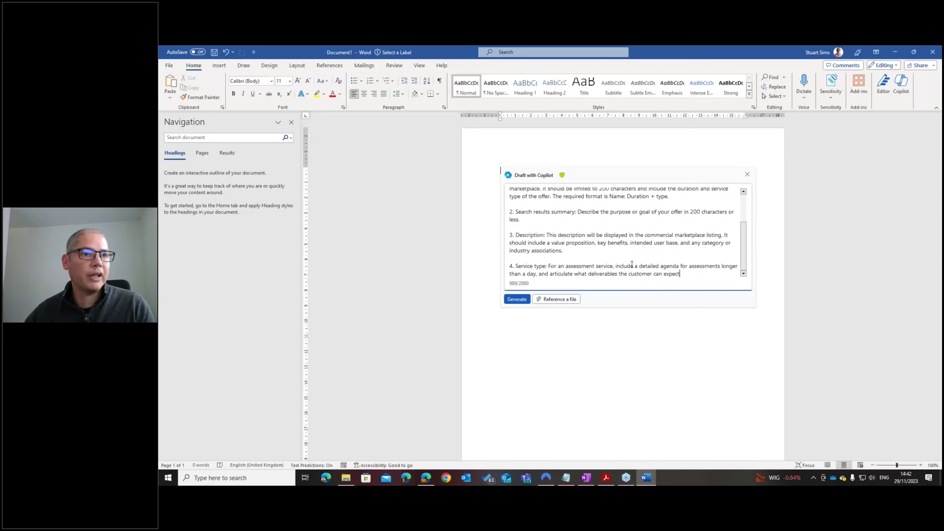
Generate the Ultima Business Solutions offer draft and review it from the title to the Assessment service section.
{"action": "left_click", "coordinate": [517, 299]}
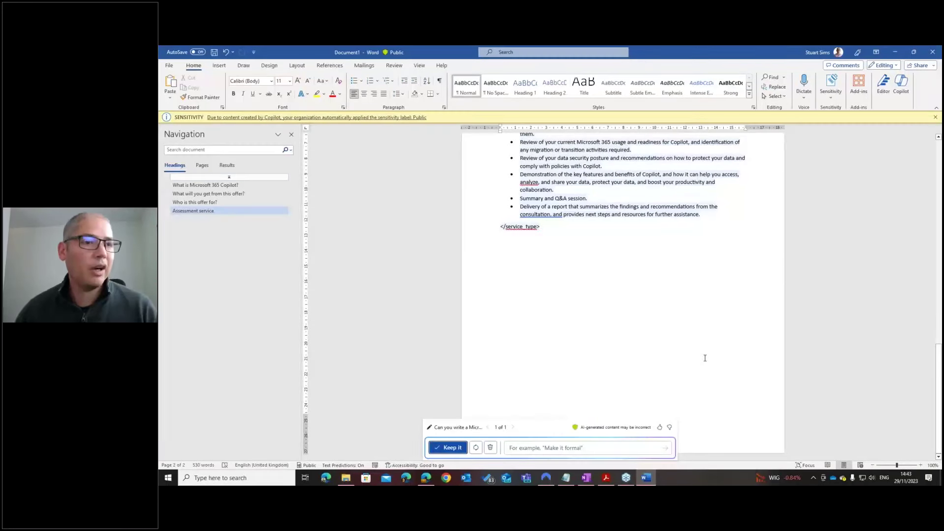
{"action": "scroll", "coordinate": [705, 358], "scroll_direction": "up", "scroll_amount": 4}
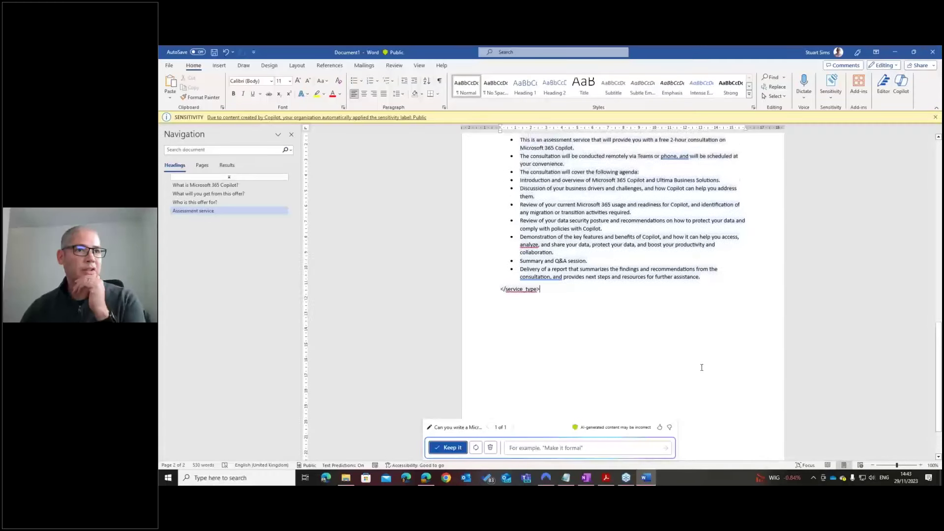
{"action": "scroll", "coordinate": [702, 368], "scroll_direction": "up", "scroll_amount": 10}
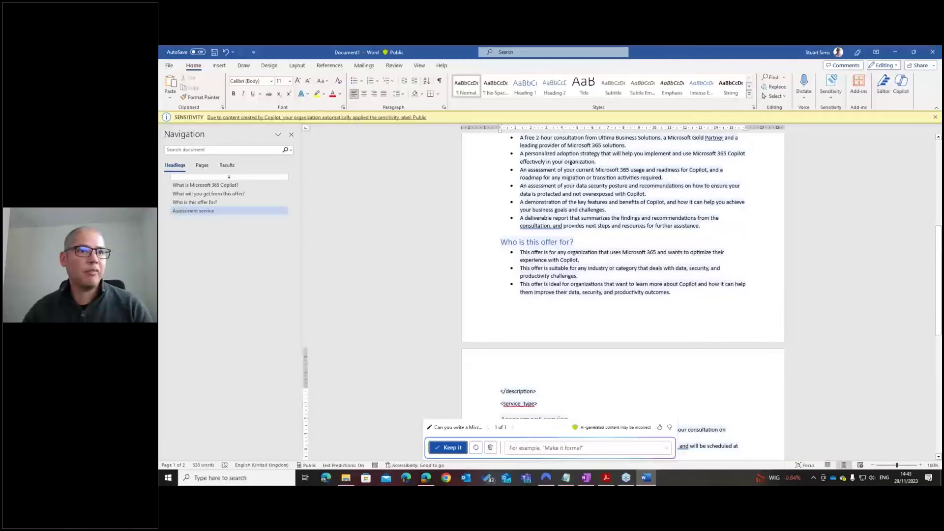
{"action": "scroll", "coordinate": [624, 295], "scroll_direction": "up", "scroll_amount": 9}
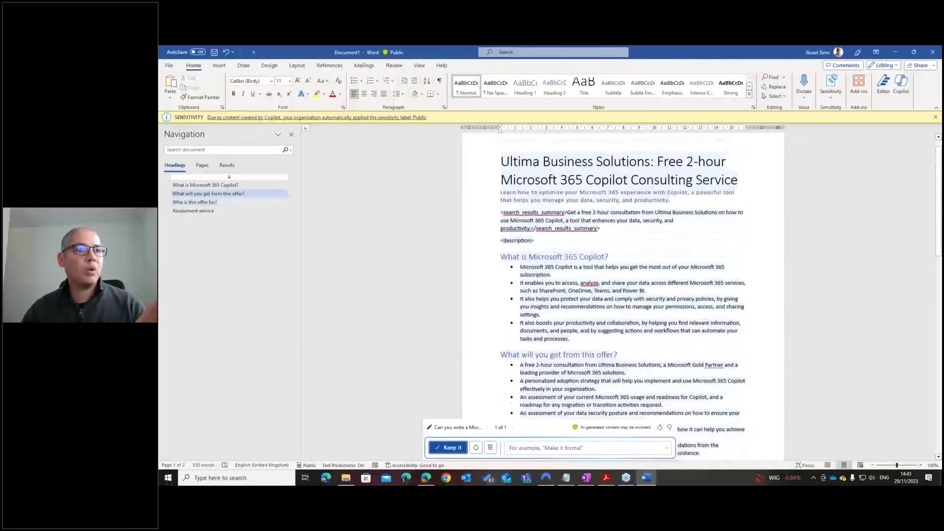
{"action": "scroll", "coordinate": [623, 295], "scroll_direction": "up", "scroll_amount": 1}
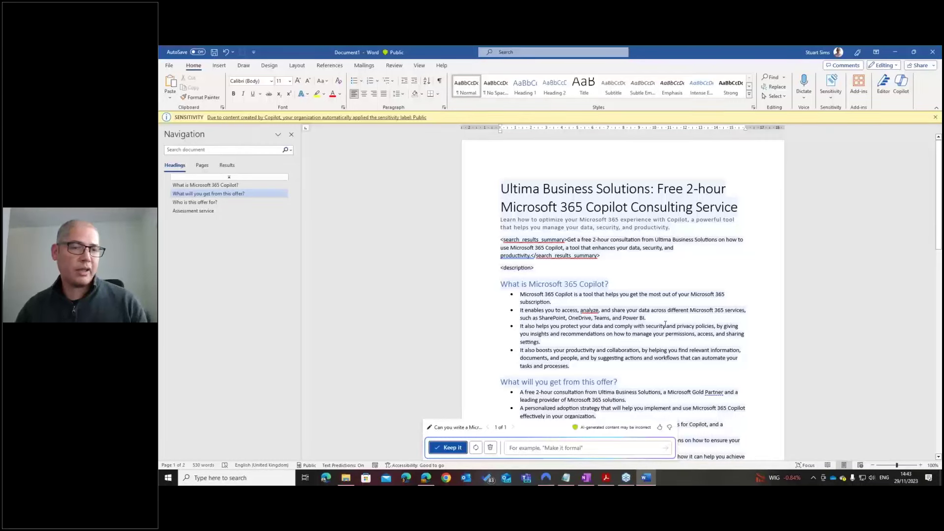
{"action": "scroll", "coordinate": [665, 325], "scroll_direction": "down", "scroll_amount": 3}
{"action": "scroll", "coordinate": [666, 328], "scroll_direction": "down", "scroll_amount": 1}
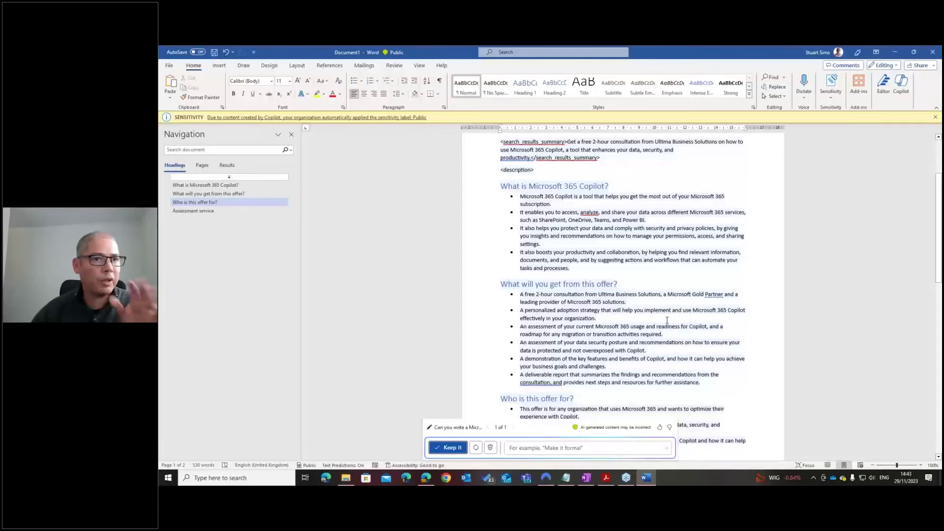
{"action": "scroll", "coordinate": [667, 320], "scroll_direction": "down", "scroll_amount": 5}
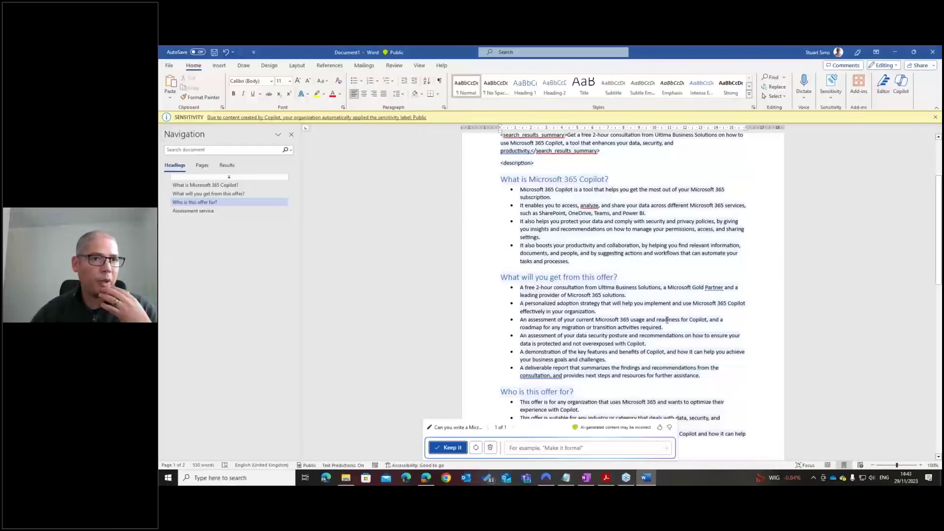
{"action": "scroll", "coordinate": [667, 320], "scroll_direction": "down", "scroll_amount": 5}
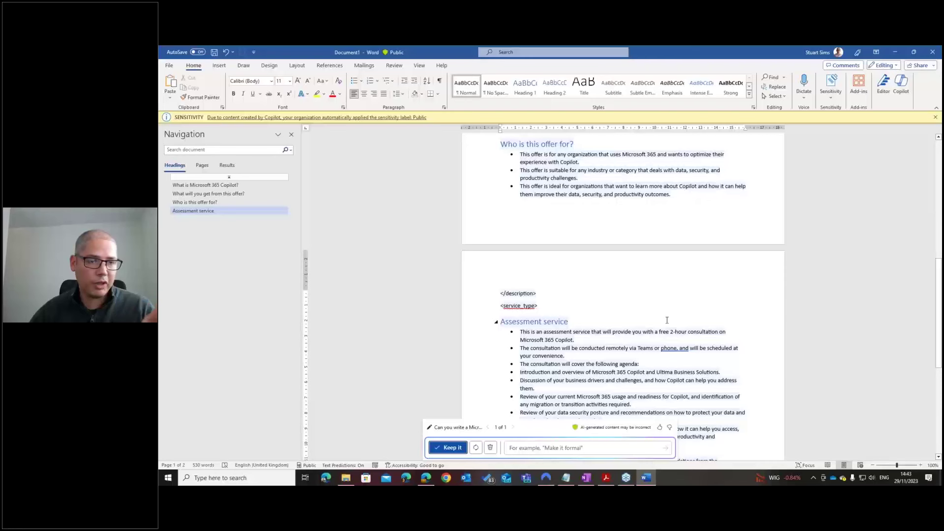
{"action": "scroll", "coordinate": [667, 320], "scroll_direction": "down", "scroll_amount": 5}
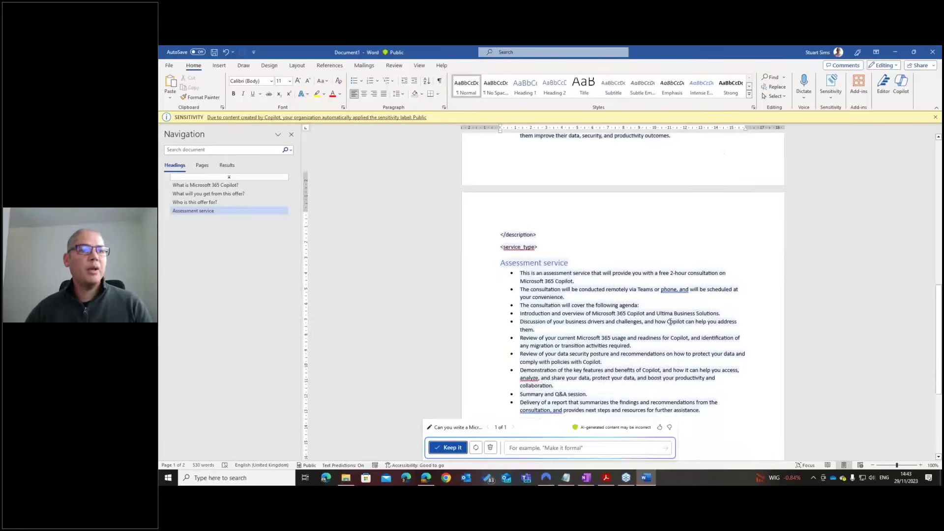